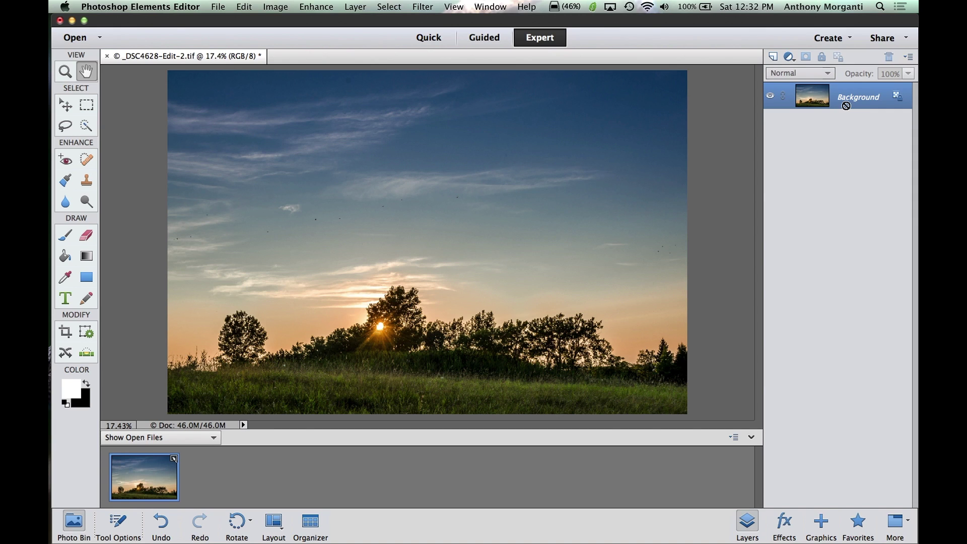
# Duplicate the Background as Layer 1, add an empty Layer 2 on top, and make black the foreground colour.
pyautogui.press('super+j')
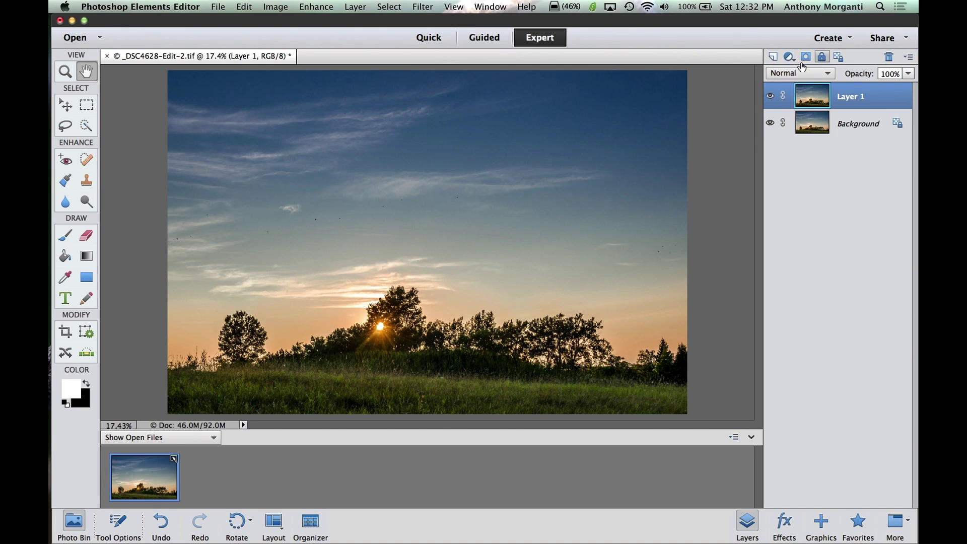
pyautogui.click(774, 59)
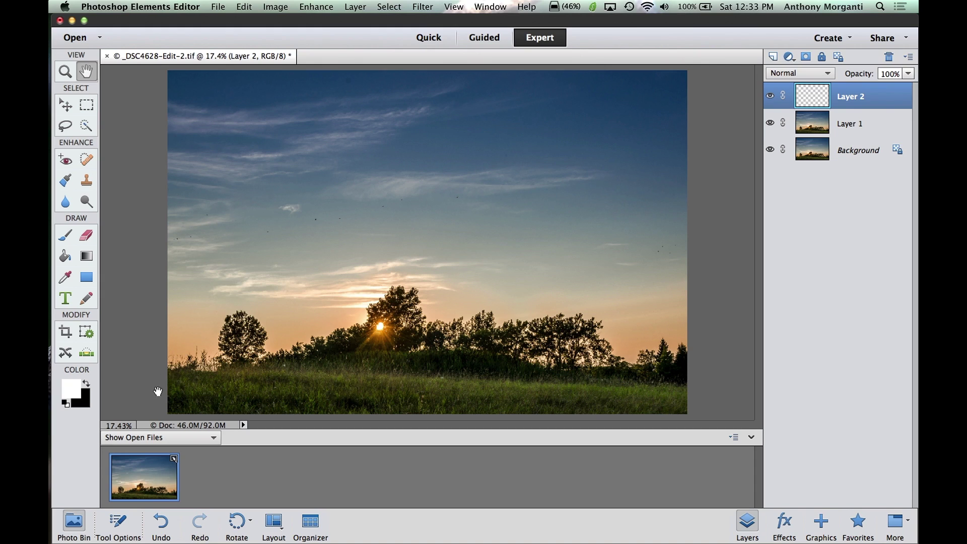
pyautogui.click(86, 385)
pyautogui.click(244, 10)
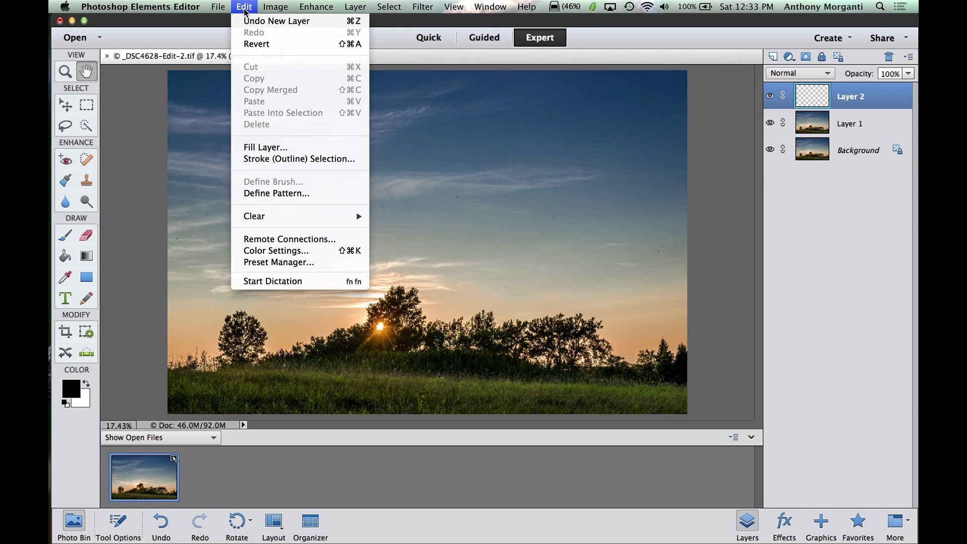
# Fill Layer 2 with solid black through Fill Layer, with Use set to Black.
pyautogui.click(250, 147)
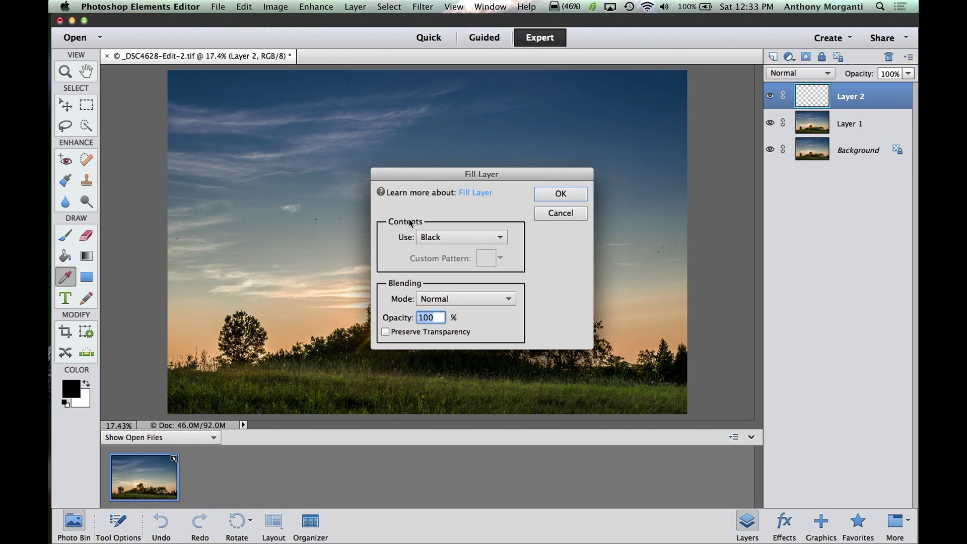
pyautogui.click(461, 243)
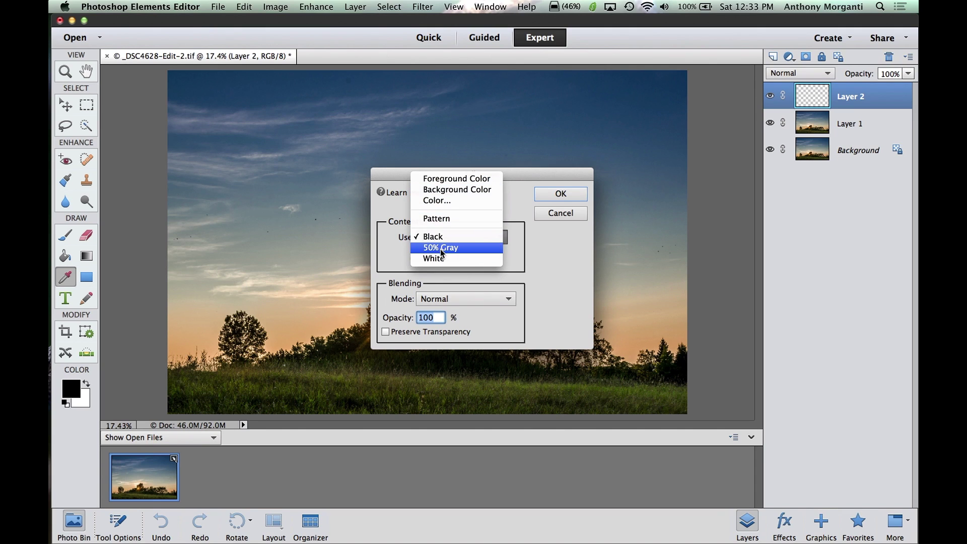
pyautogui.click(439, 237)
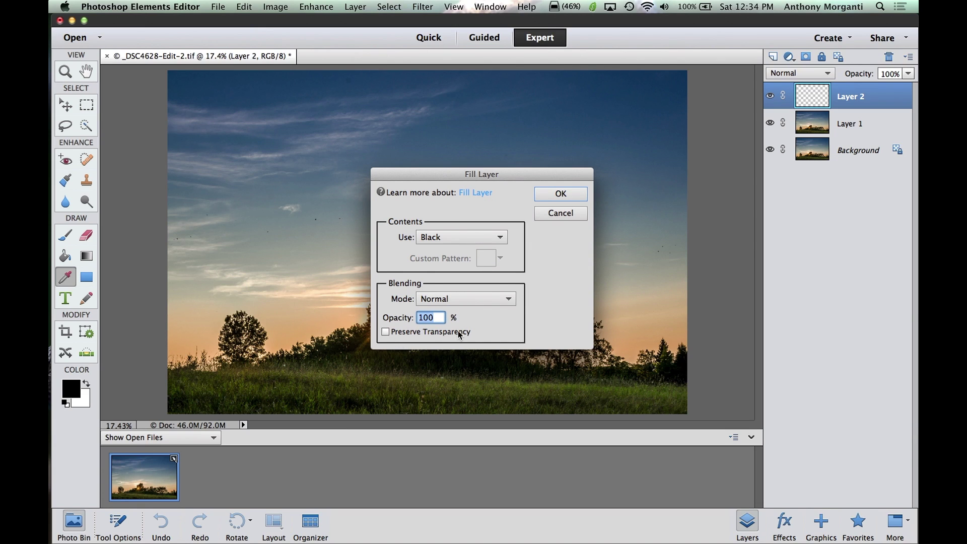
pyautogui.click(559, 195)
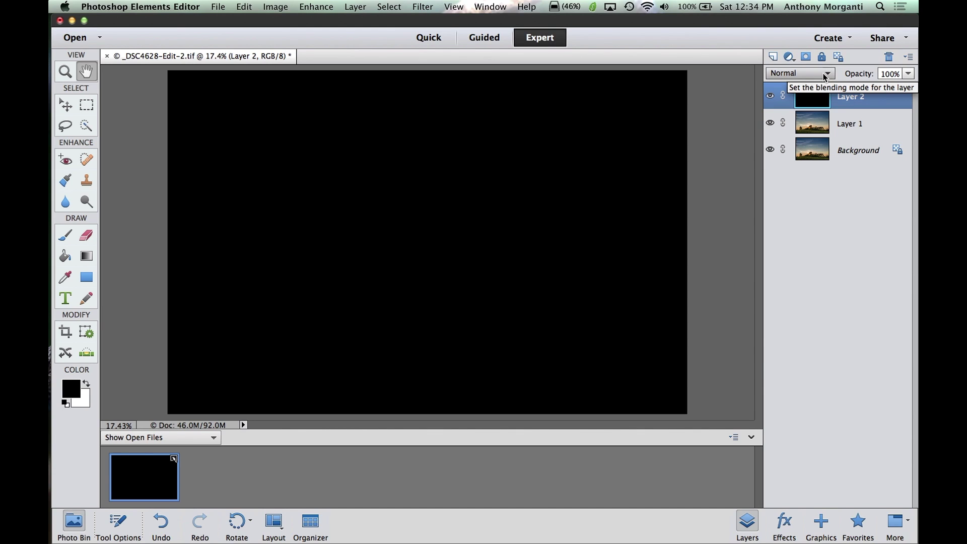
# Set Layer 2's blend mode to Soft Light and toggle its visibility to compare with the original.
pyautogui.click(825, 77)
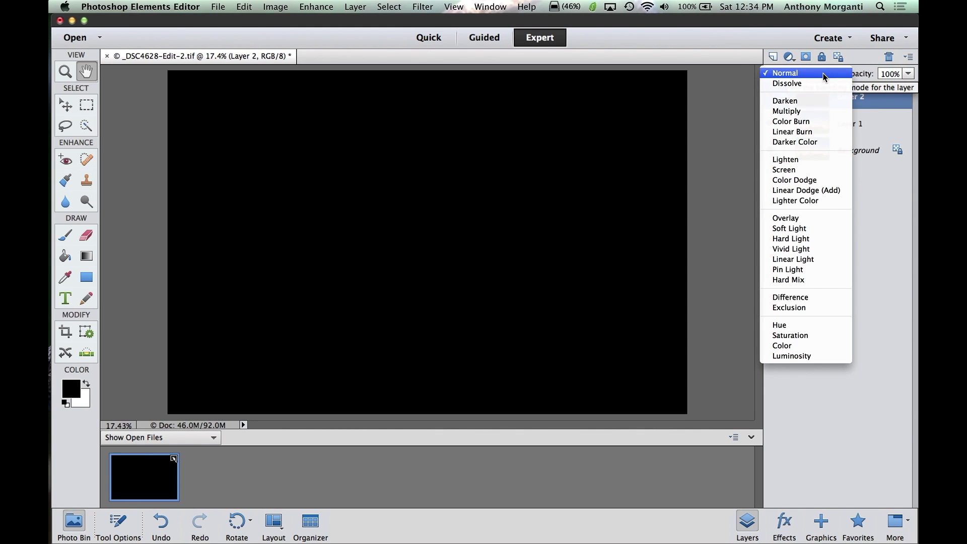
pyautogui.click(792, 229)
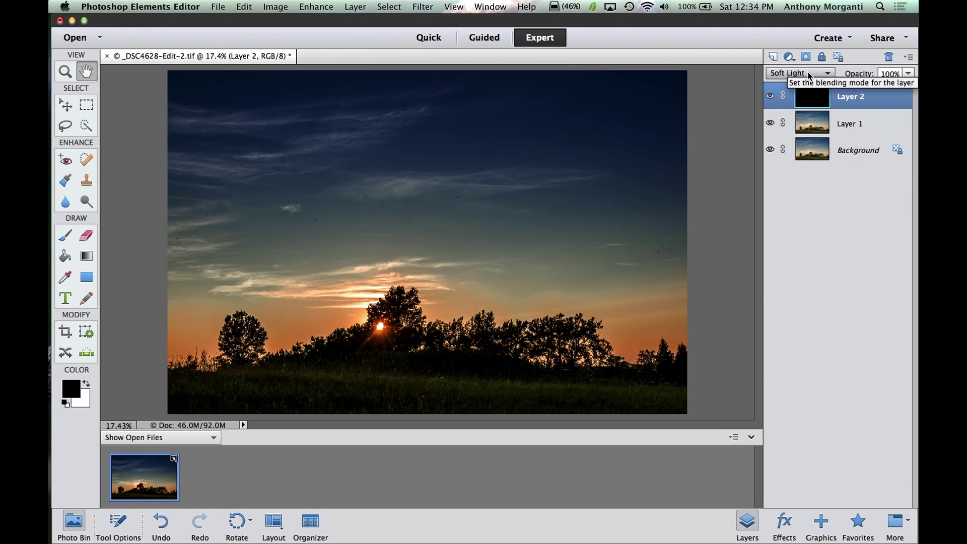
pyautogui.click(770, 97)
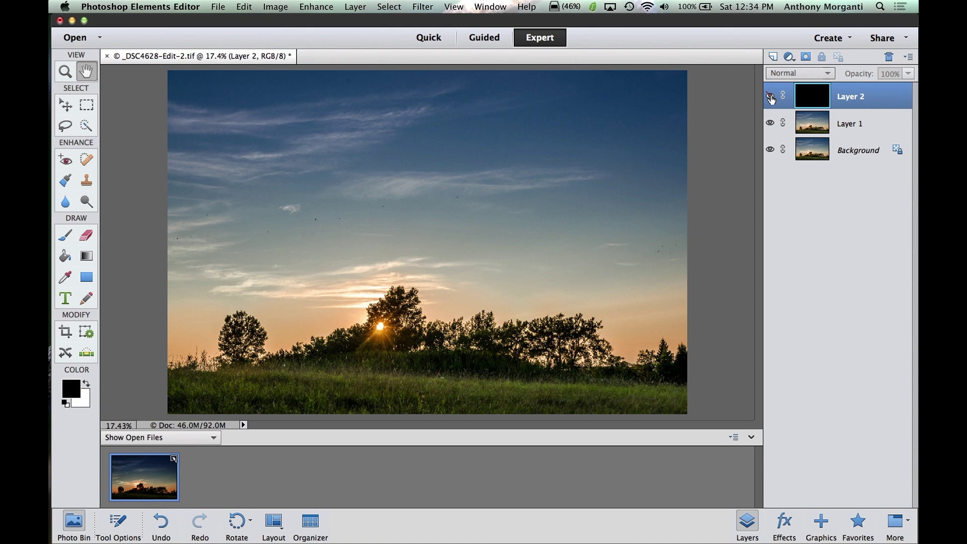
pyautogui.click(771, 97)
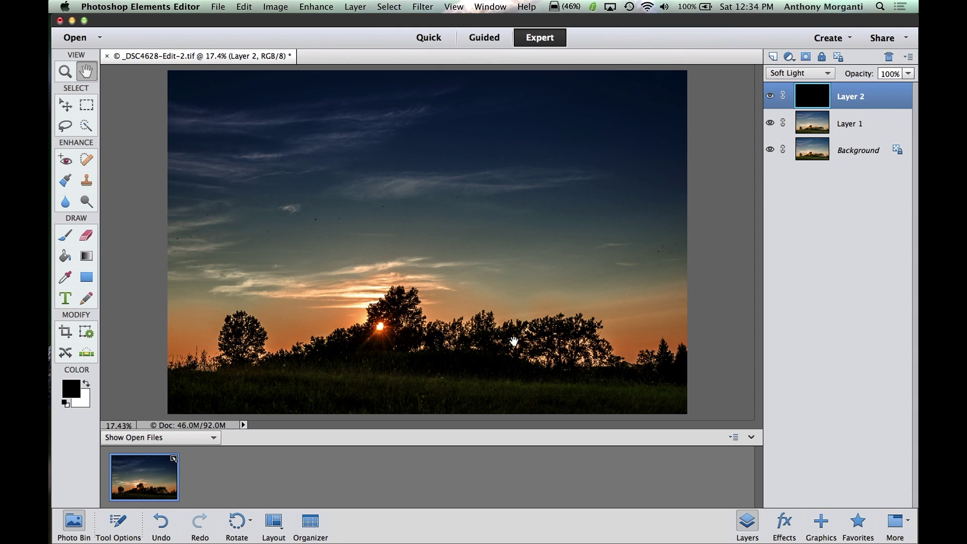
# Replace the black Layer 2 with a new empty layer and make white the foreground colour.
pyautogui.moveTo(812, 97); pyautogui.dragTo(890, 55)
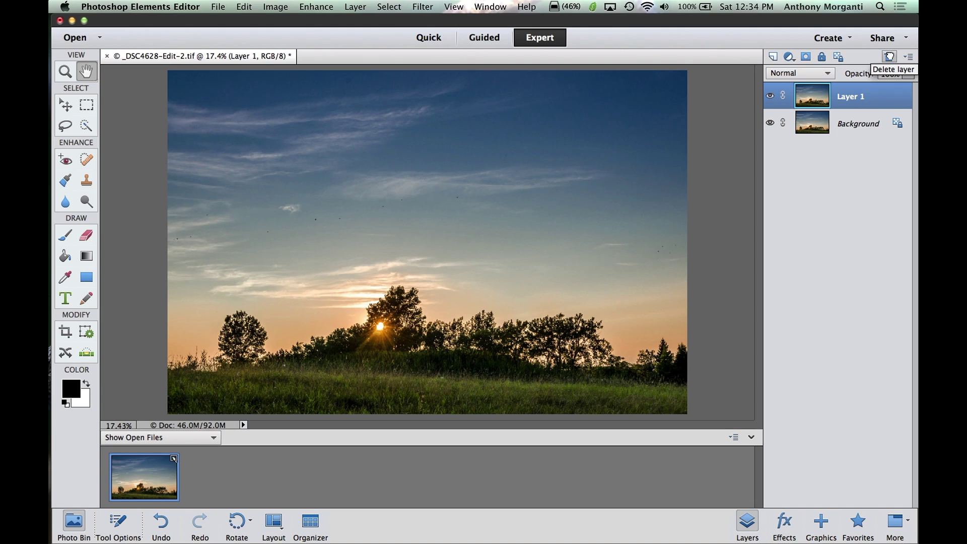
pyautogui.click(772, 57)
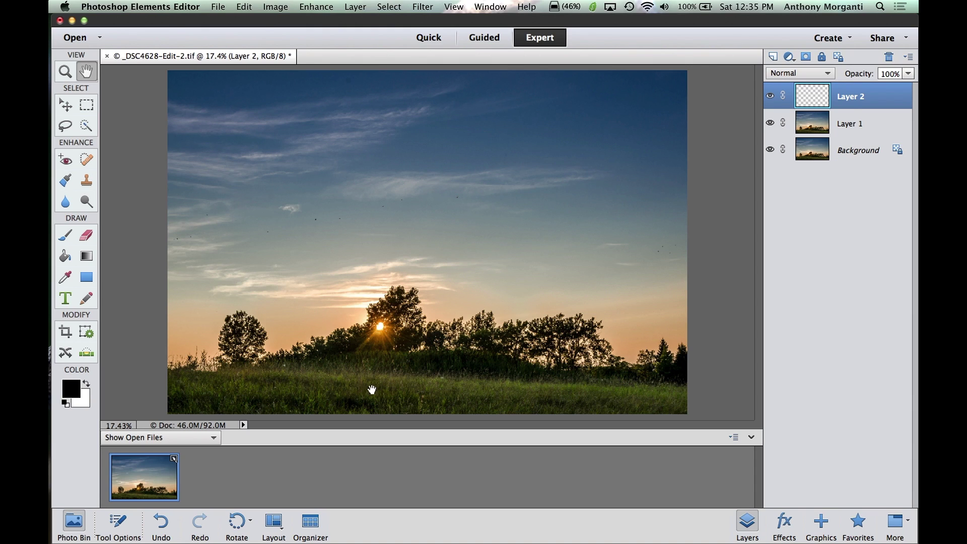
pyautogui.click(87, 384)
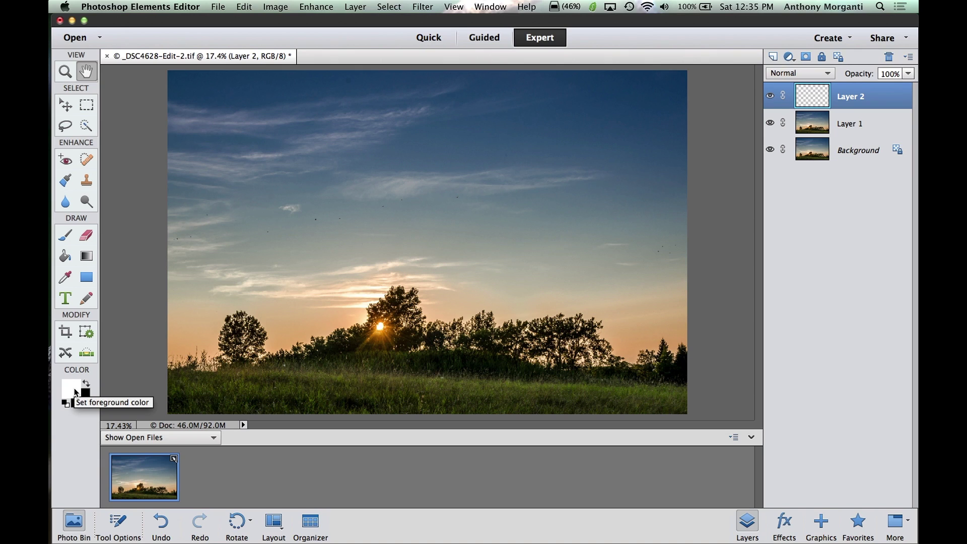
# Pick the Brush tool and review its Brush Settings for a soft 400 px white brush.
pyautogui.click(66, 236)
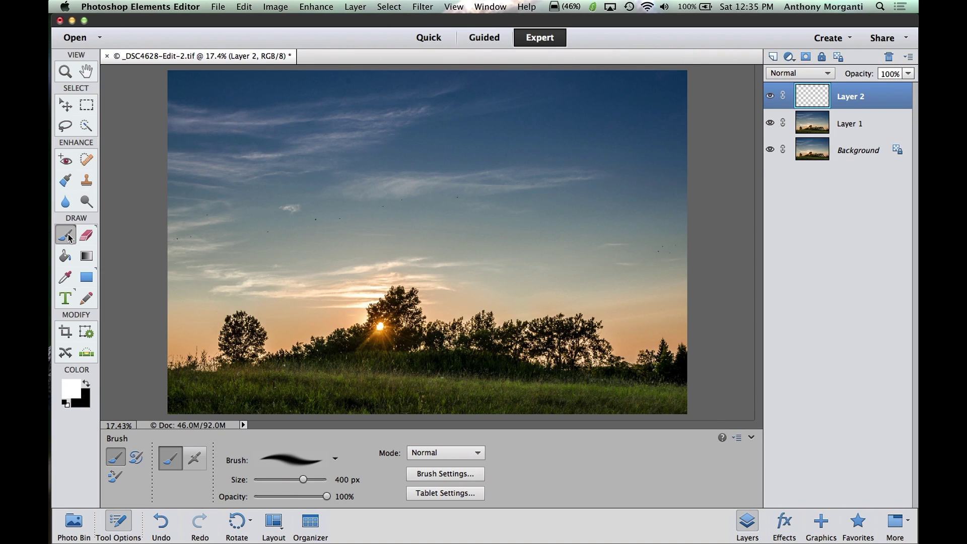
pyautogui.click(334, 460)
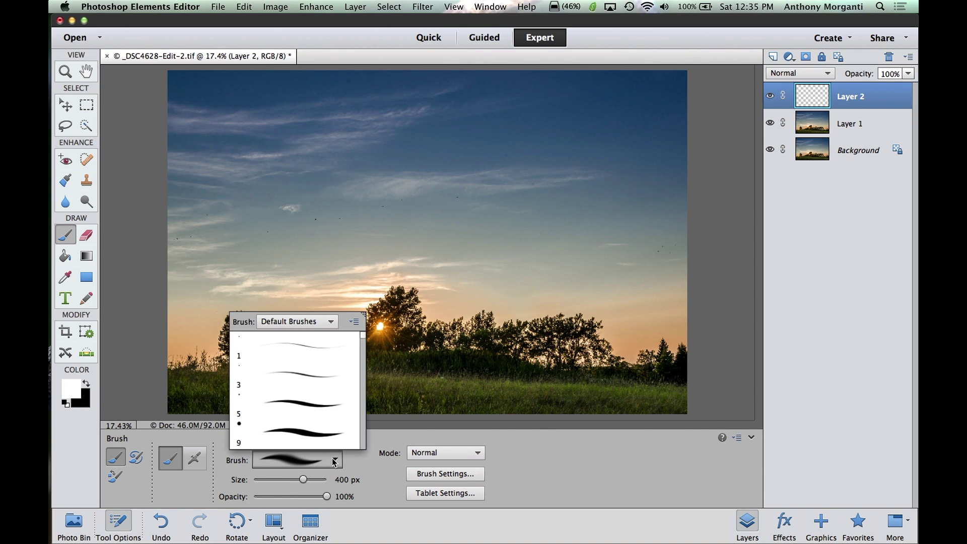
pyautogui.click(334, 461)
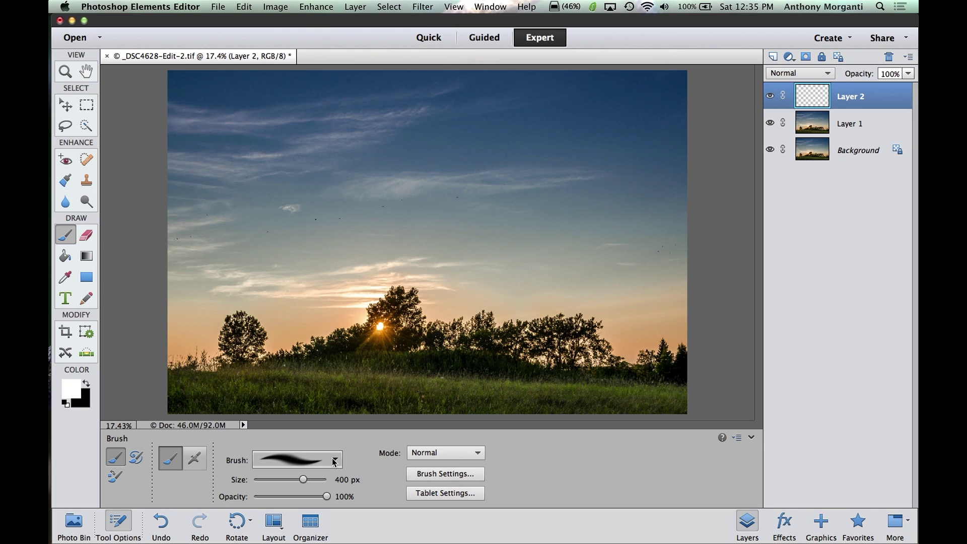
pyautogui.click(450, 474)
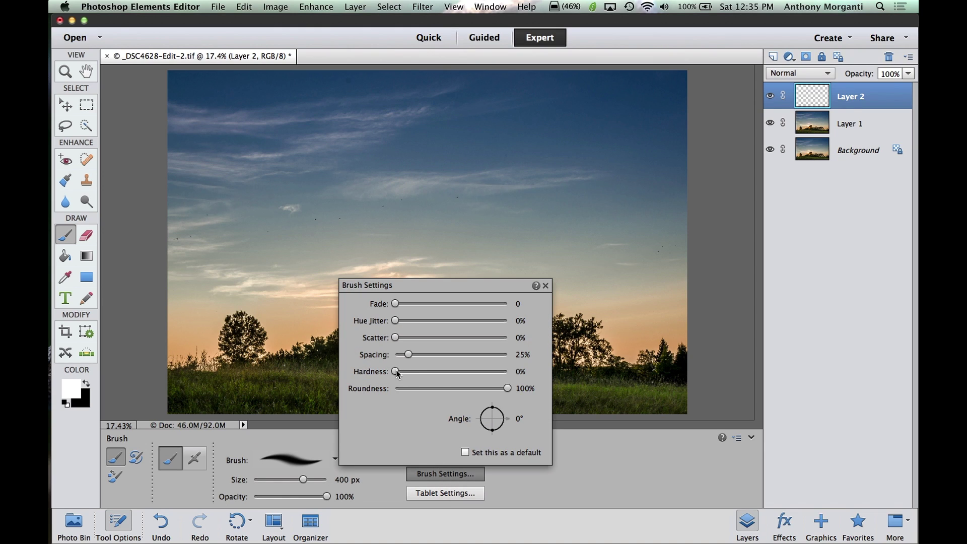
pyautogui.click(535, 290)
pyautogui.click(566, 440)
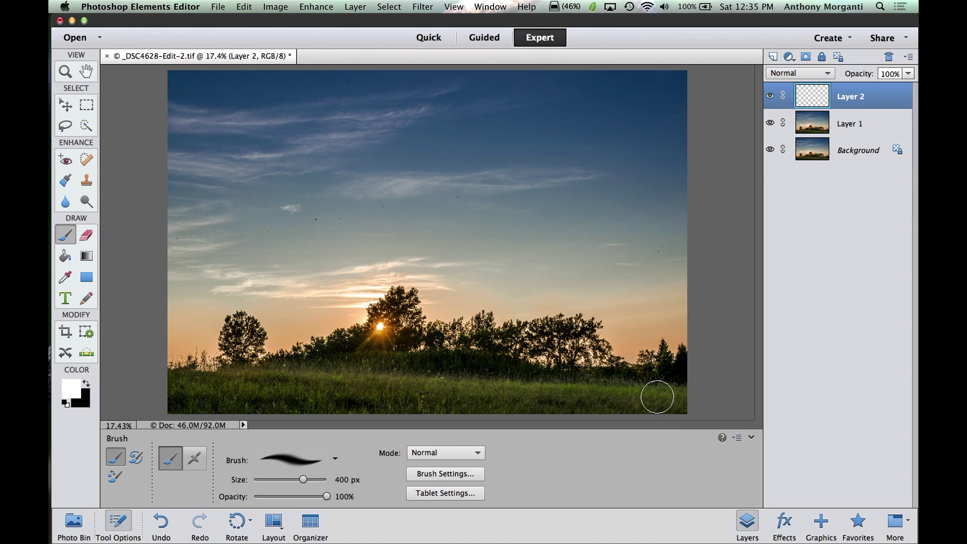
pyautogui.click(809, 121)
# Paint a soft white stroke along the bottom grass on the empty Layer 2.
pyautogui.click(820, 147)
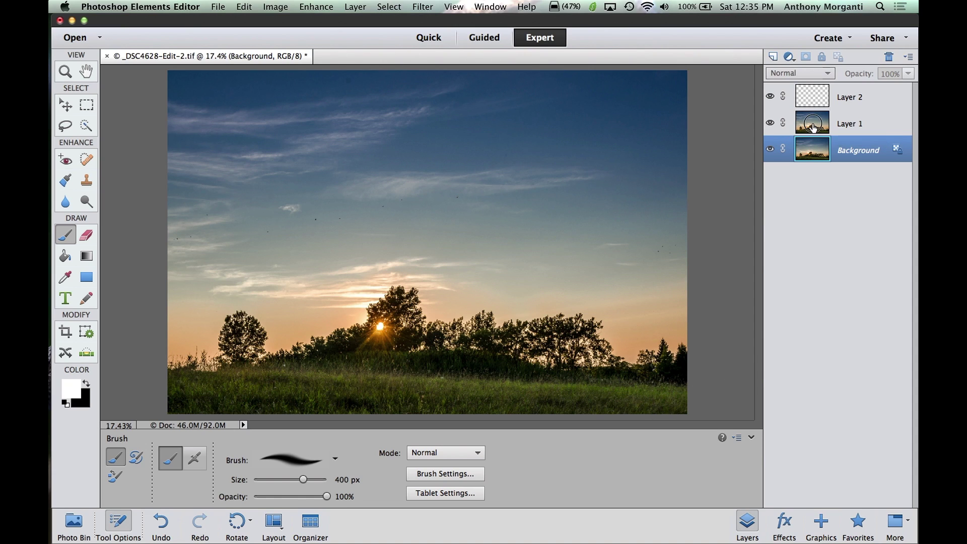
pyautogui.click(814, 127)
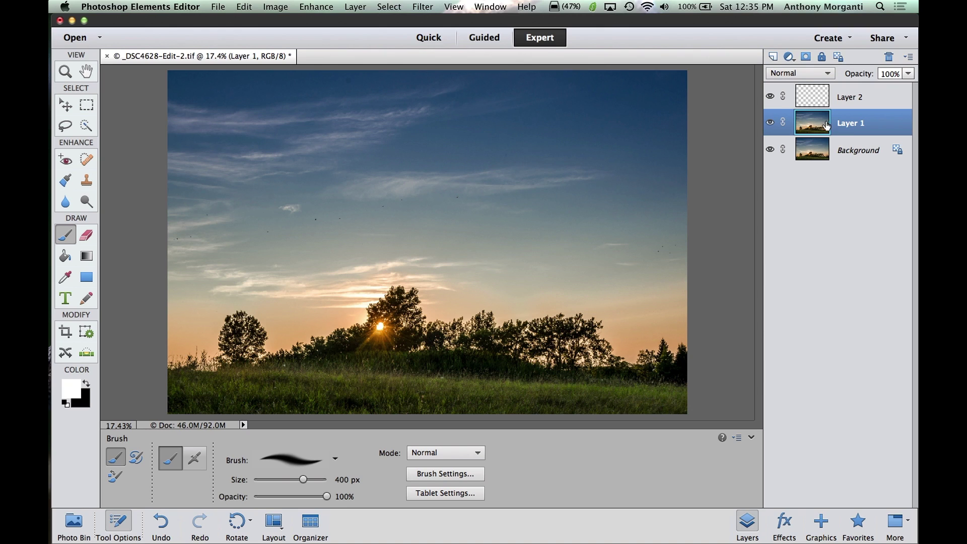
pyautogui.click(825, 156)
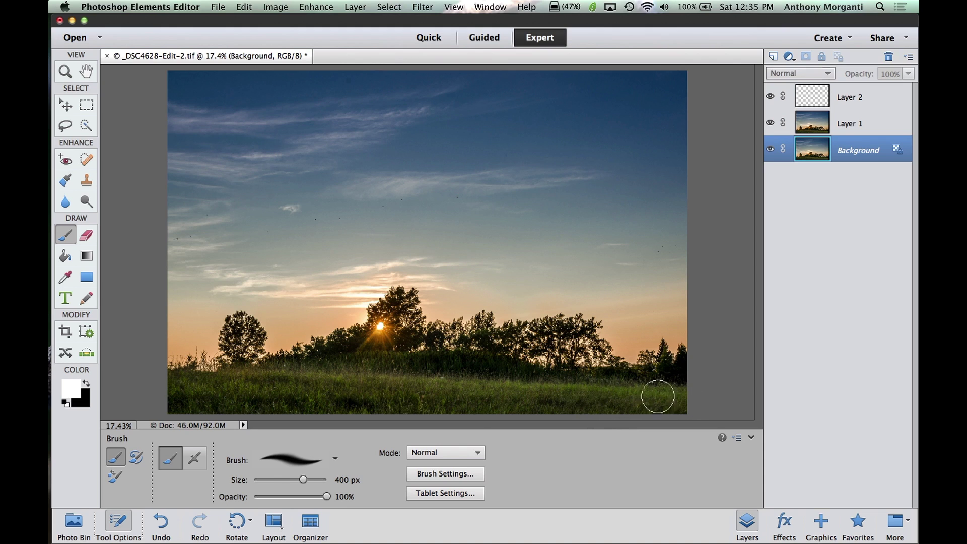
pyautogui.click(818, 127)
pyautogui.click(808, 98)
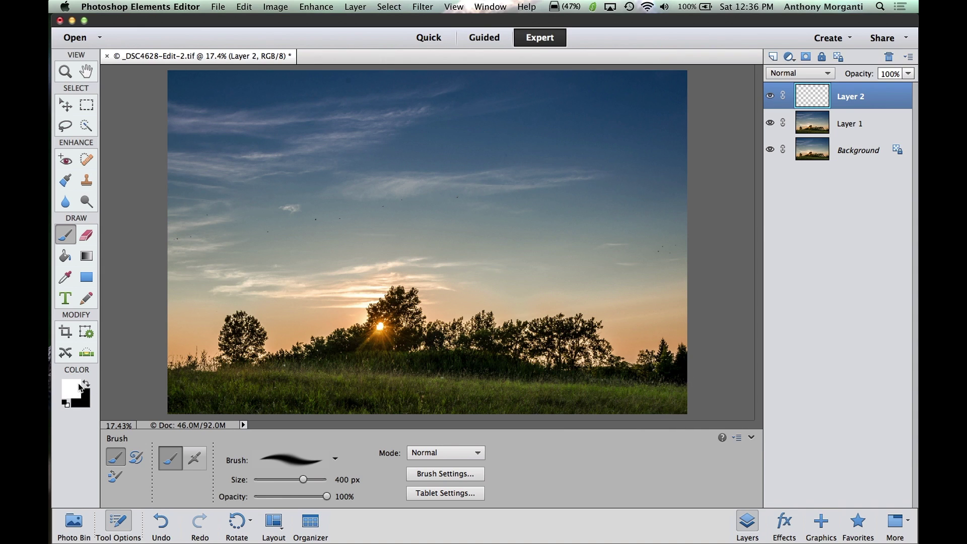
pyautogui.moveTo(682, 401)
pyautogui.mouseDown()
pyautogui.moveTo(440, 391)
pyautogui.moveTo(294, 402)
pyautogui.moveTo(417, 410)
pyautogui.moveTo(320, 403)
pyautogui.moveTo(358, 395)
pyautogui.moveTo(172, 384)
pyautogui.moveTo(259, 400)
pyautogui.moveTo(168, 400)
pyautogui.moveTo(152, 409)
pyautogui.mouseUp()
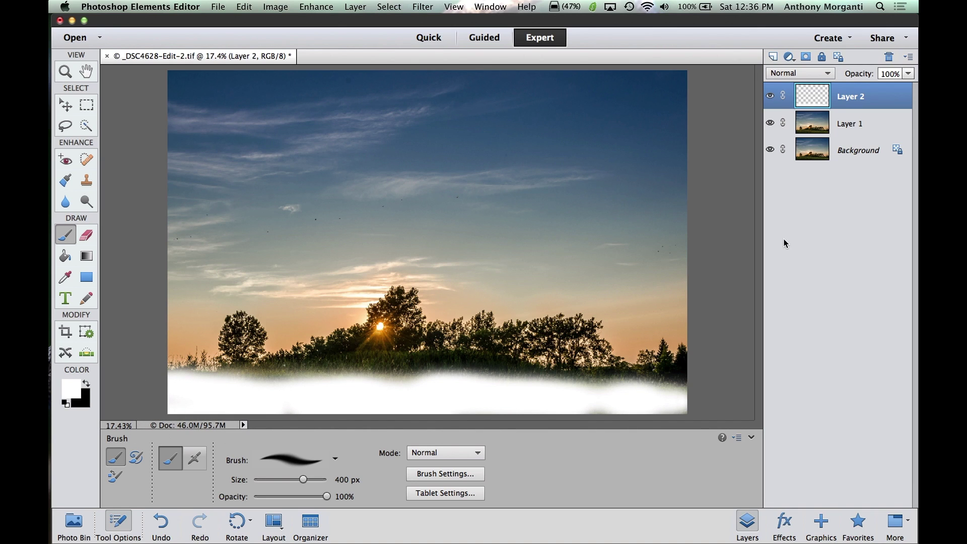
# Set the white Layer 2's blend mode to Overlay.
pyautogui.click(827, 74)
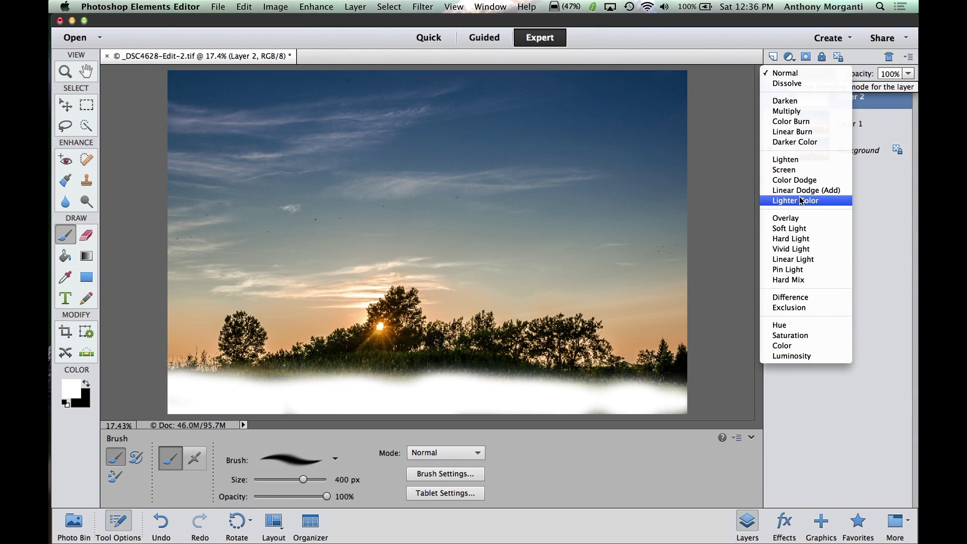
pyautogui.click(796, 218)
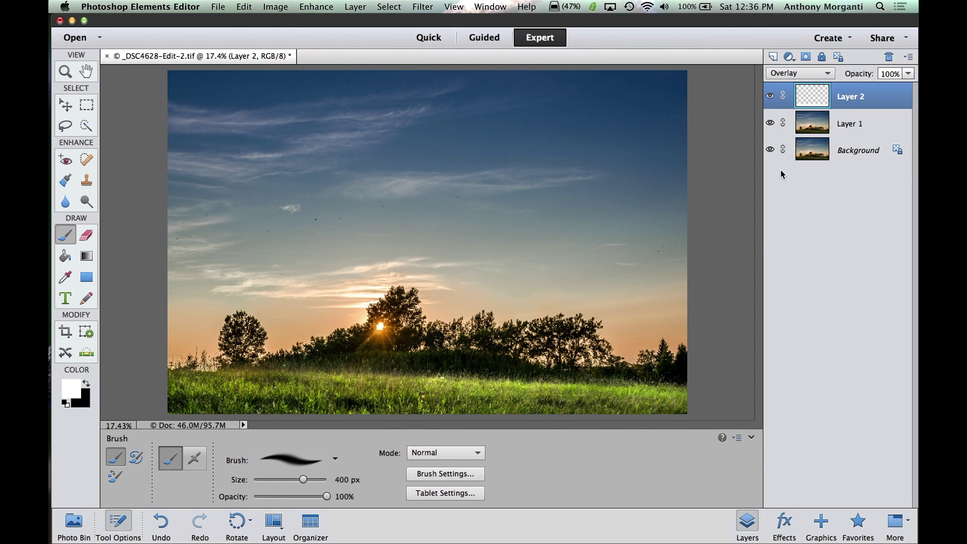
pyautogui.click(775, 58)
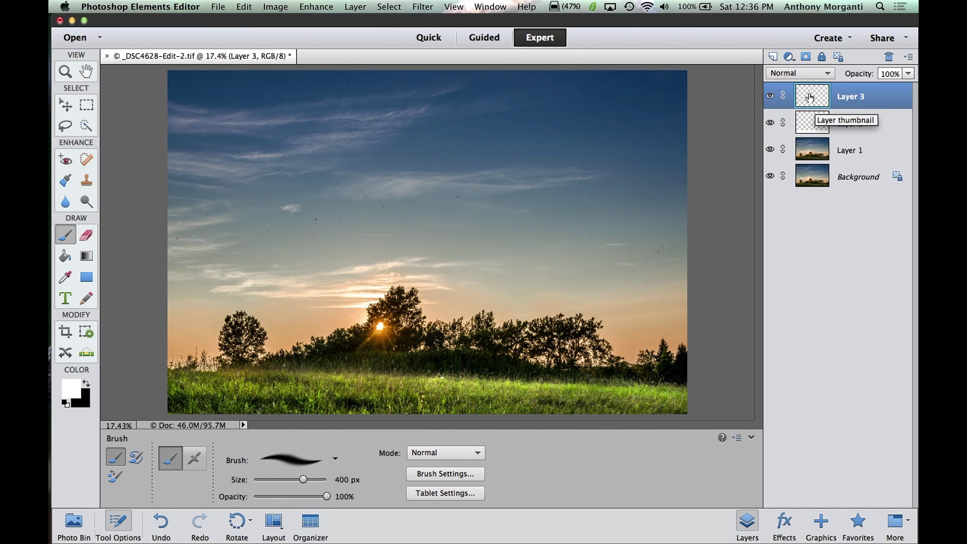
# Make black the foreground colour and fill the new Layer 3 with it using Alt+Backspace.
pyautogui.click(245, 7)
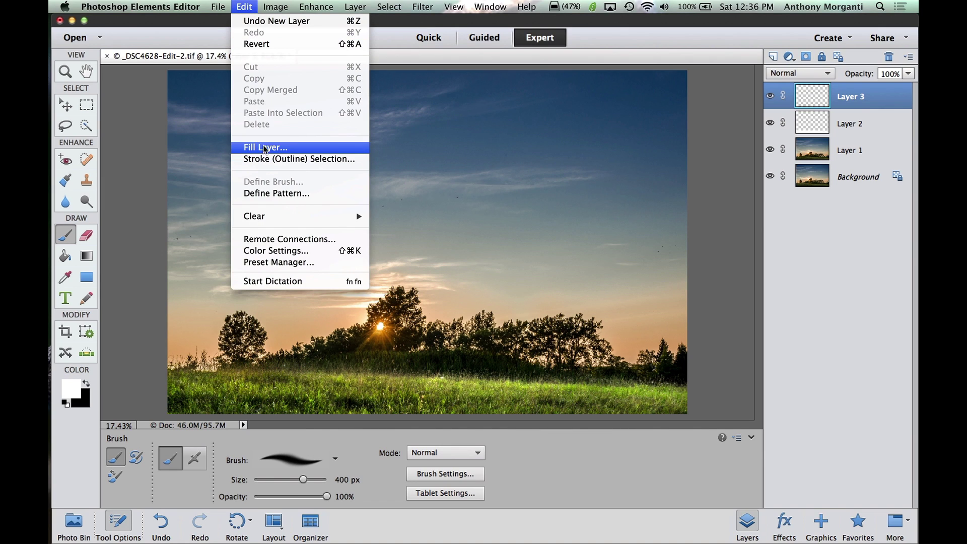
pyautogui.click(253, 6)
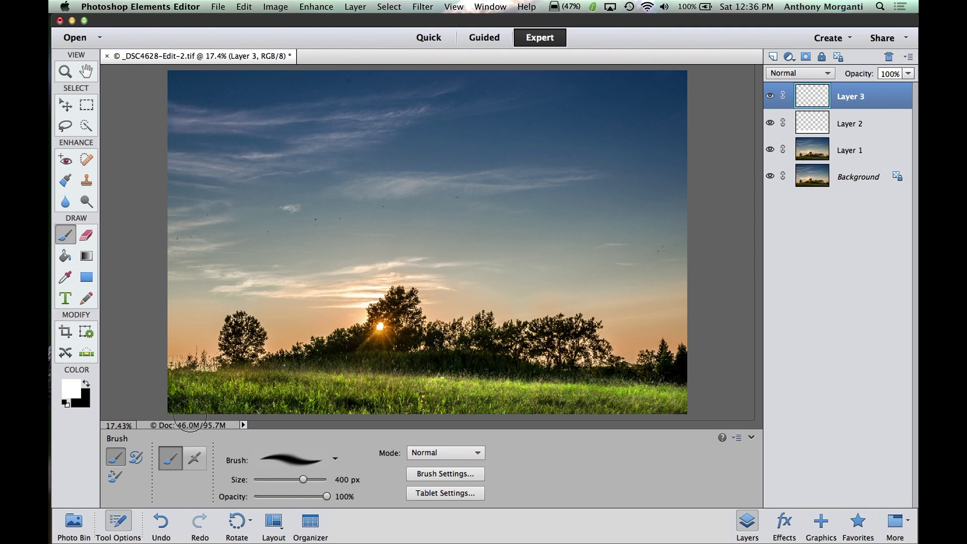
pyautogui.click(85, 384)
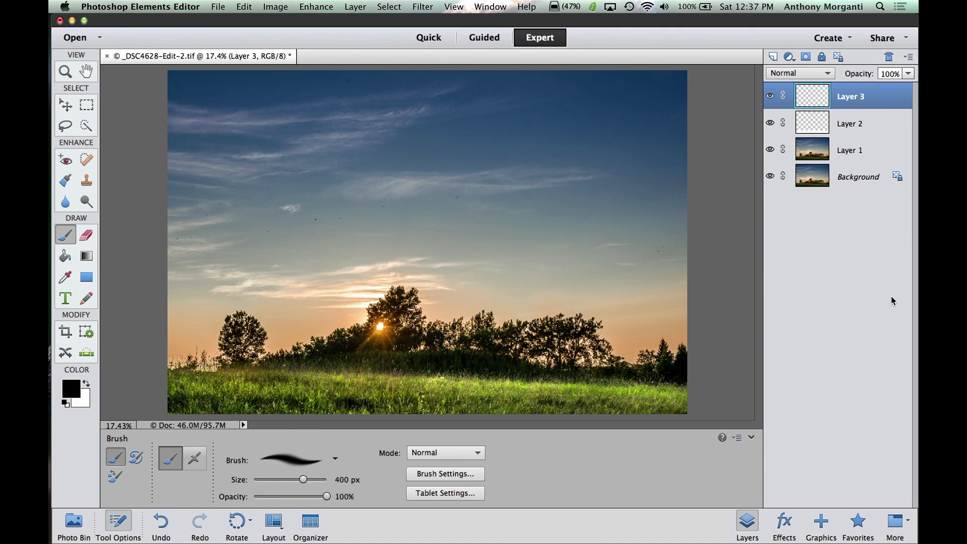
pyautogui.hotkey('alt', 'BackSpace')
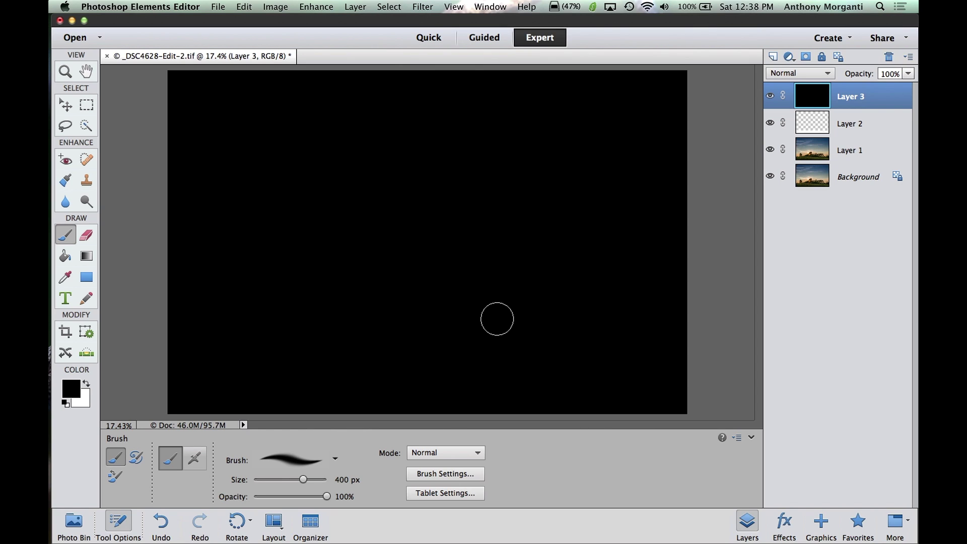
pyautogui.click(828, 74)
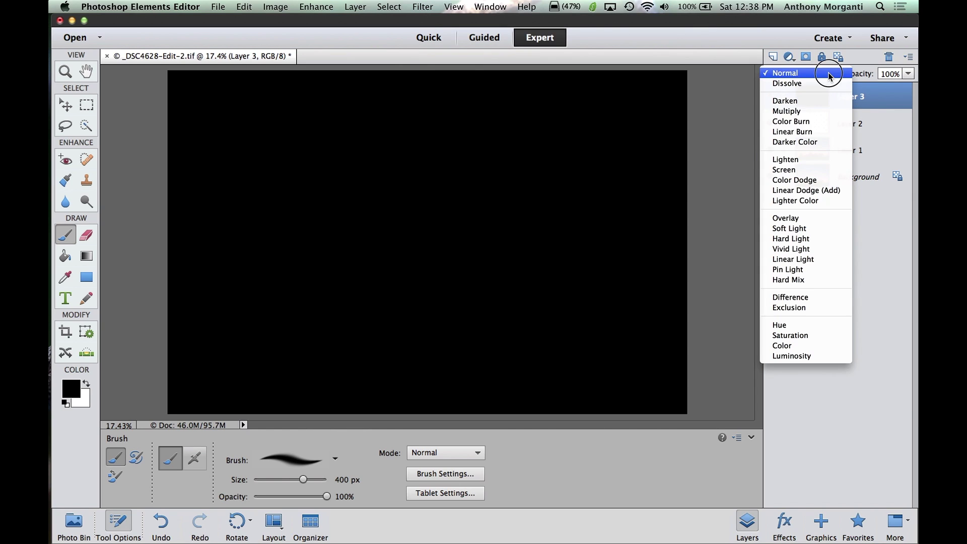
# Blend black Layer 3 in Soft Light, then add an empty Layer 4 on top.
pyautogui.click(799, 229)
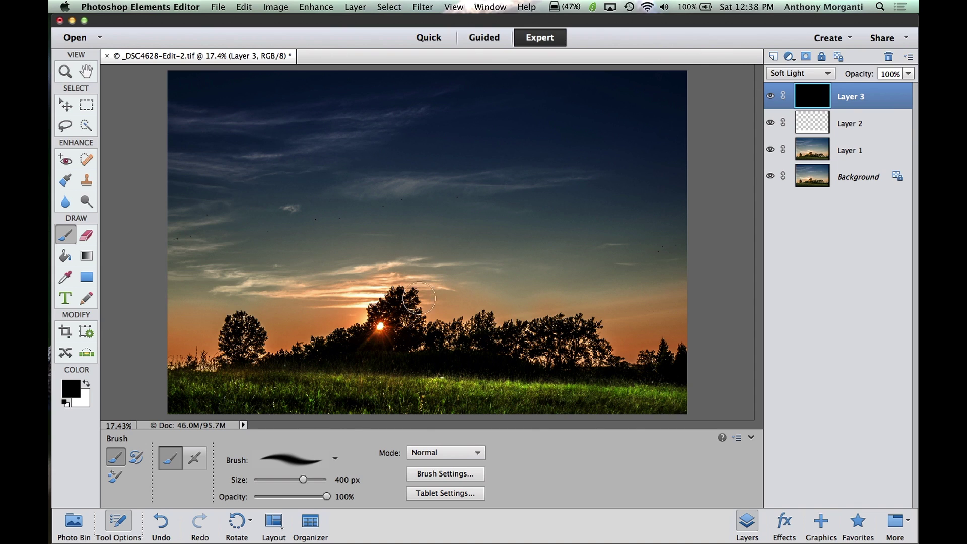
pyautogui.click(773, 58)
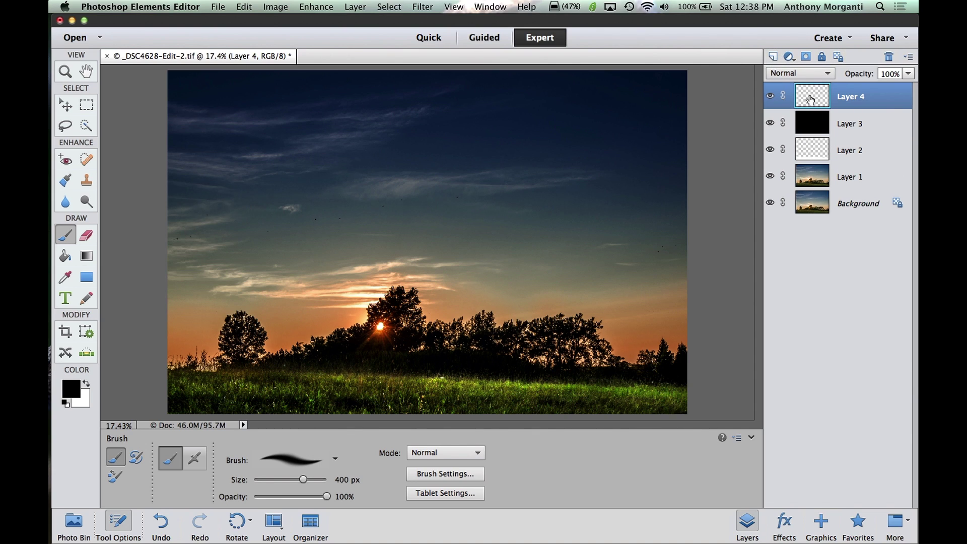
# Select the Gradient tool with the Radial shape and make white the foreground colour.
pyautogui.click(86, 256)
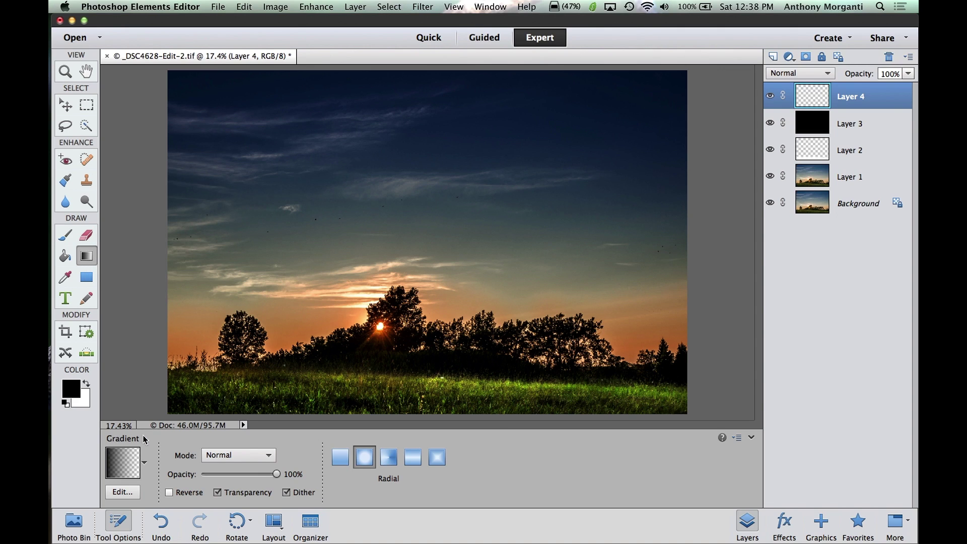
pyautogui.click(145, 462)
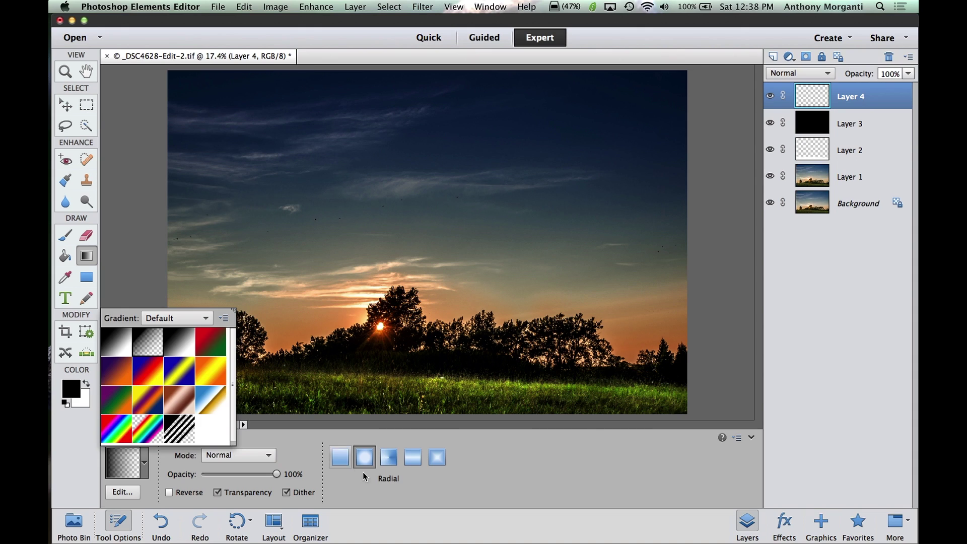
pyautogui.click(369, 486)
pyautogui.click(366, 458)
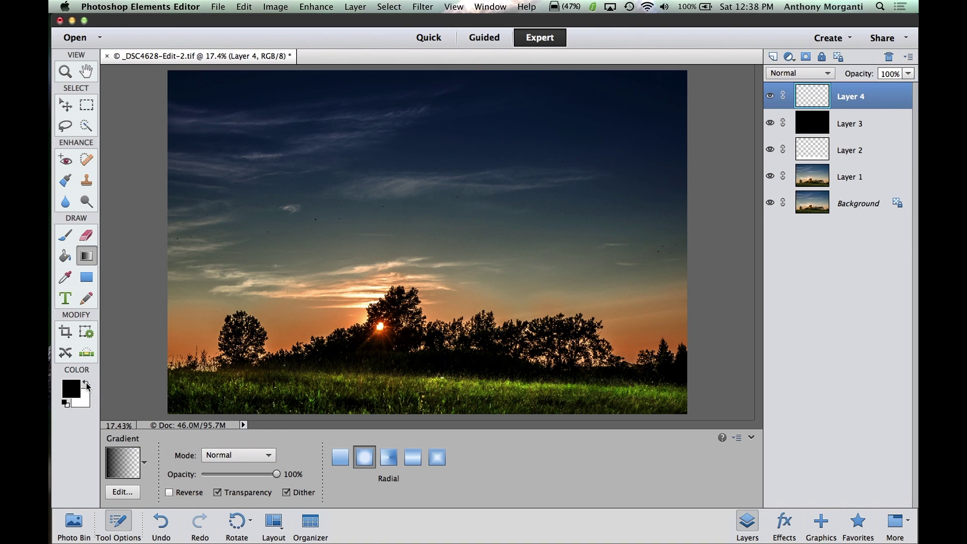
pyautogui.click(86, 384)
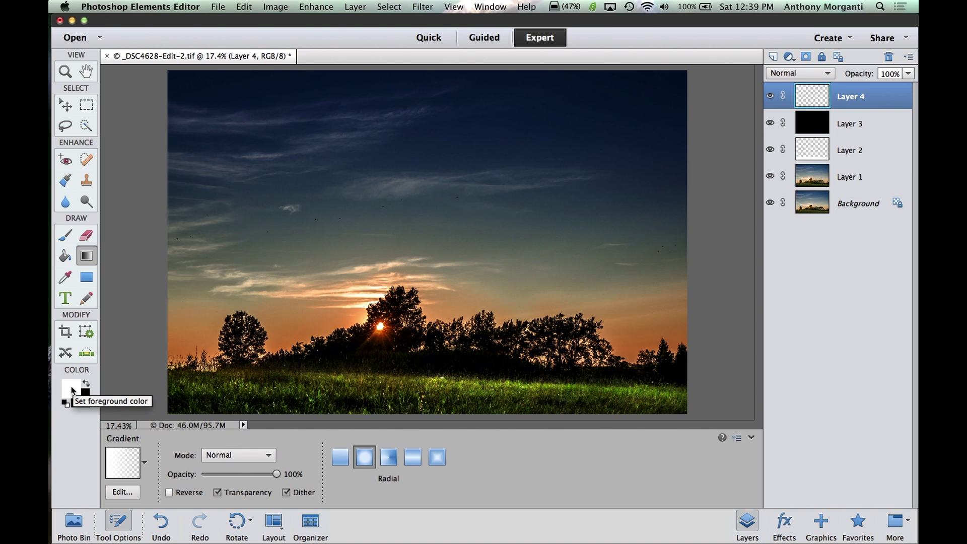
pyautogui.click(73, 390)
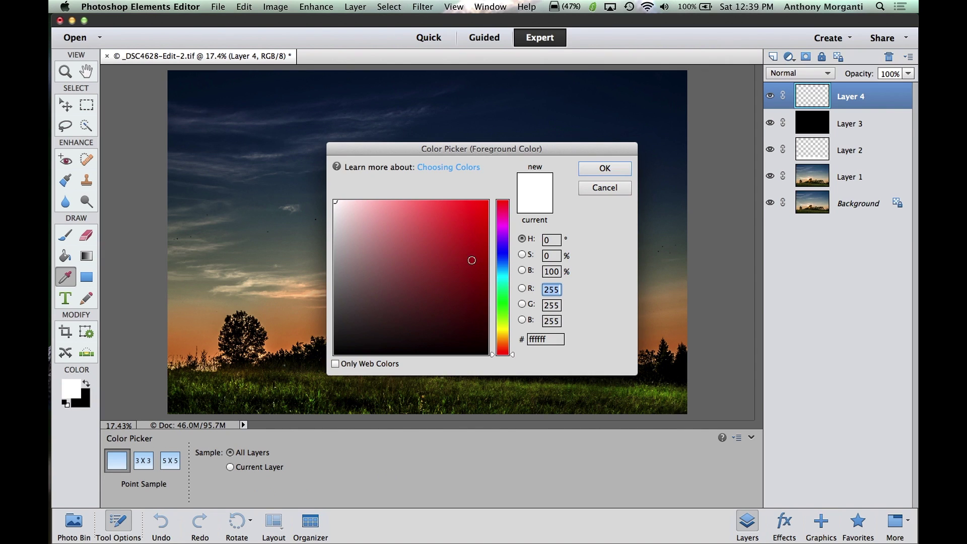
# Set the foreground colour to bright yellow f6f307 in the Color Picker.
pyautogui.click(504, 329)
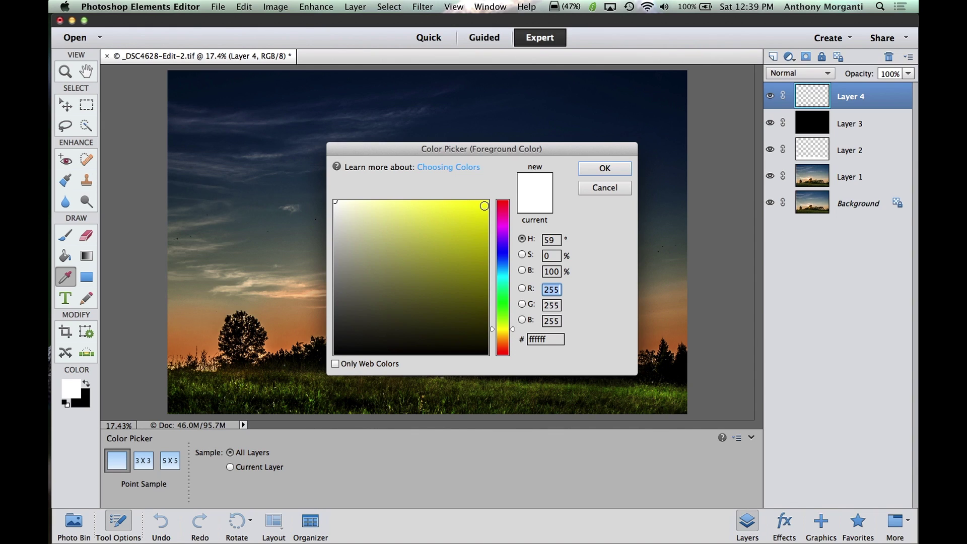
pyautogui.click(484, 206)
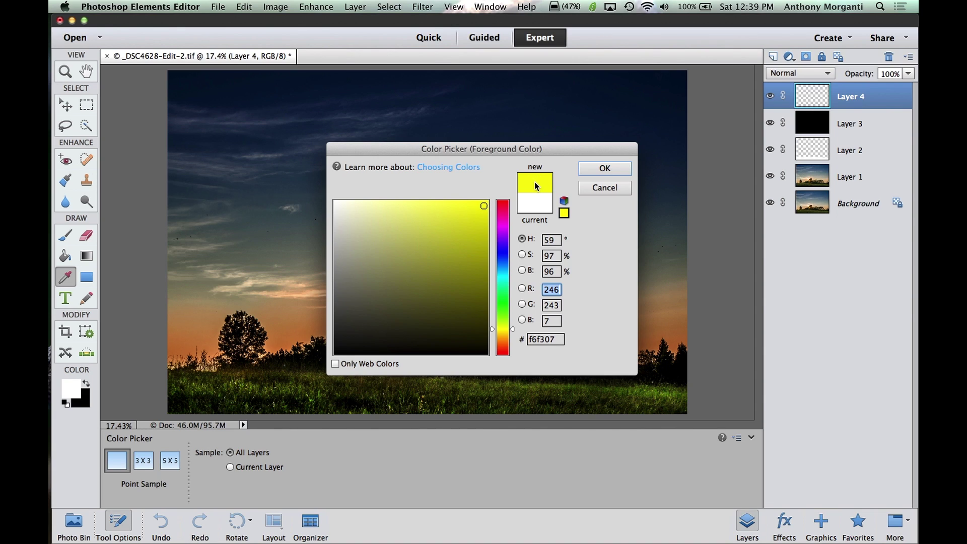
pyautogui.click(596, 169)
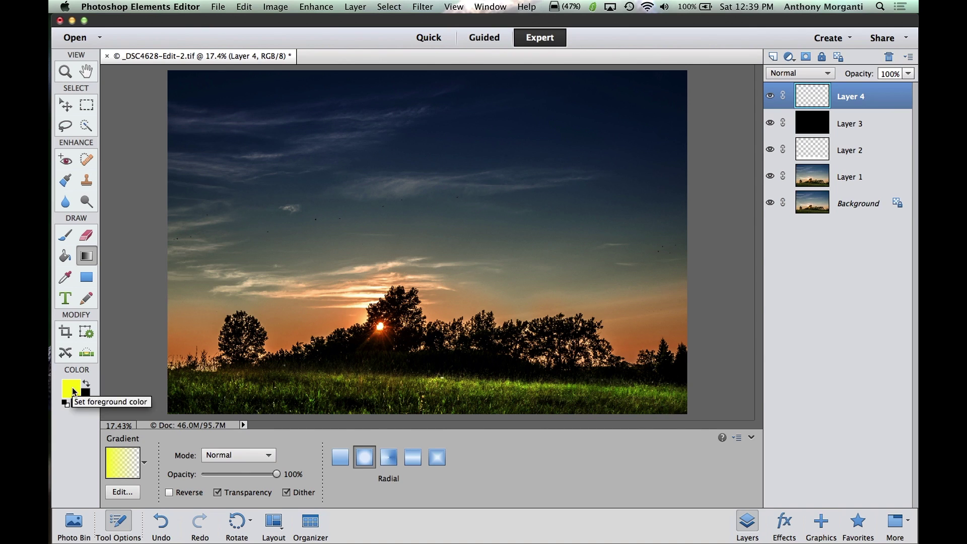
pyautogui.click(108, 465)
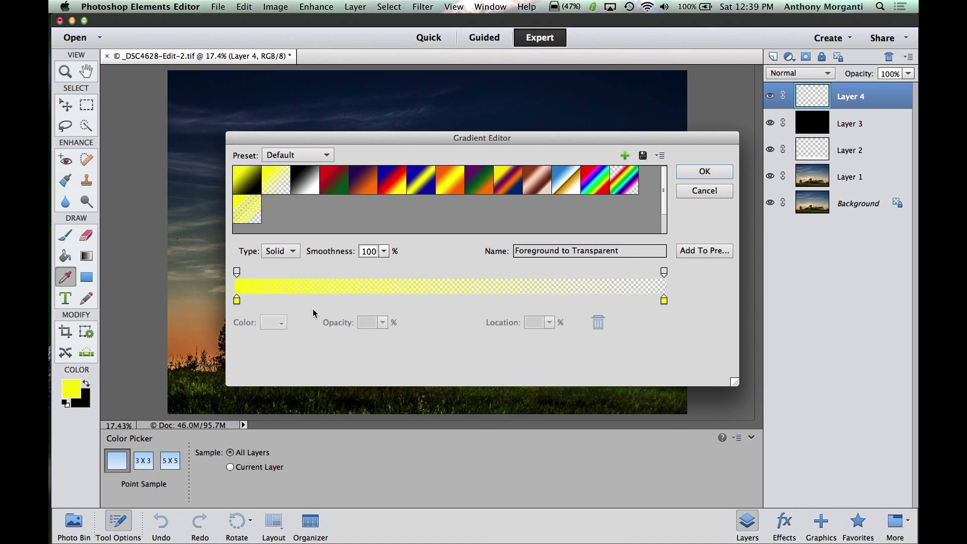
pyautogui.click(691, 193)
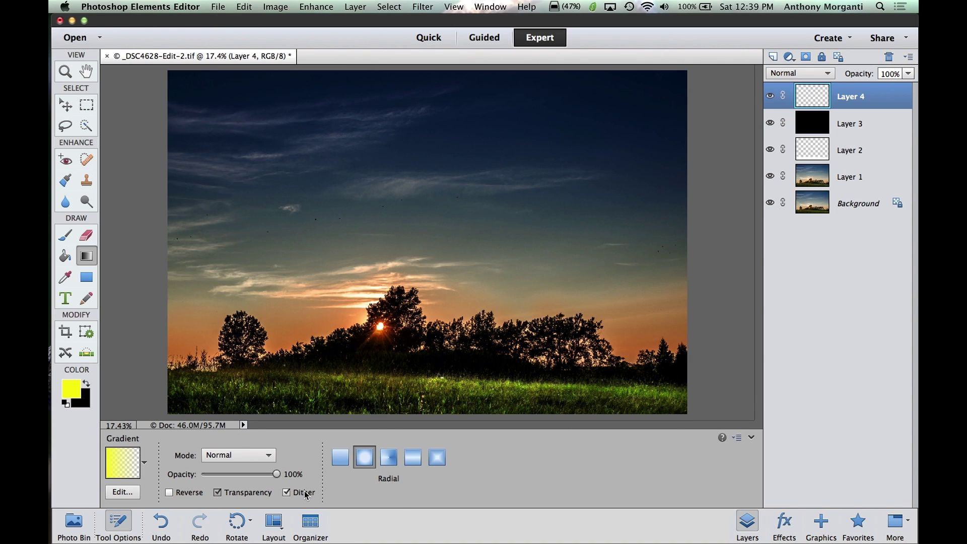
pyautogui.click(363, 457)
# Drag a yellow radial gradient from the sun into the clouds on Layer 4 and blend it in Soft Light.
pyautogui.moveTo(379, 326); pyautogui.dragTo(431, 271)
pyautogui.moveTo(379, 326); pyautogui.dragTo(386, 275)
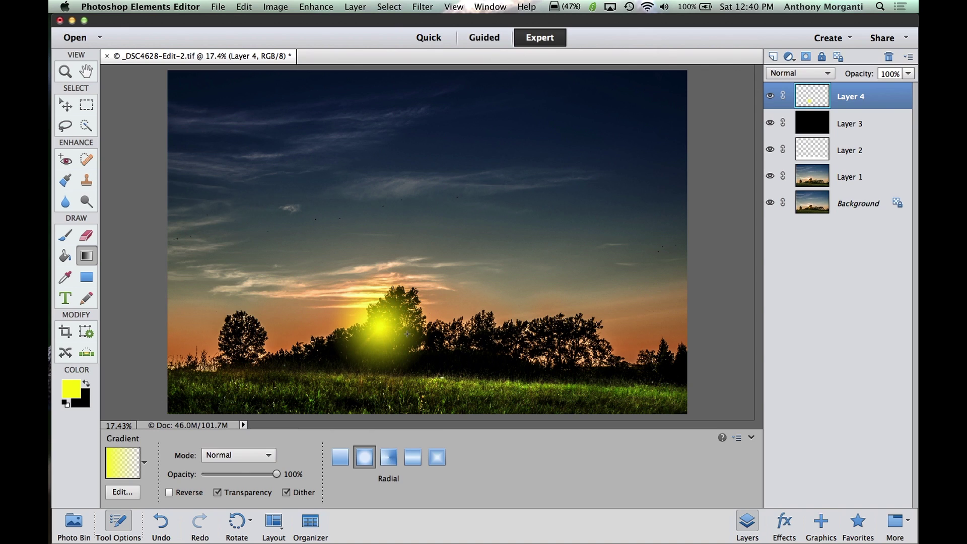
pyautogui.click(828, 73)
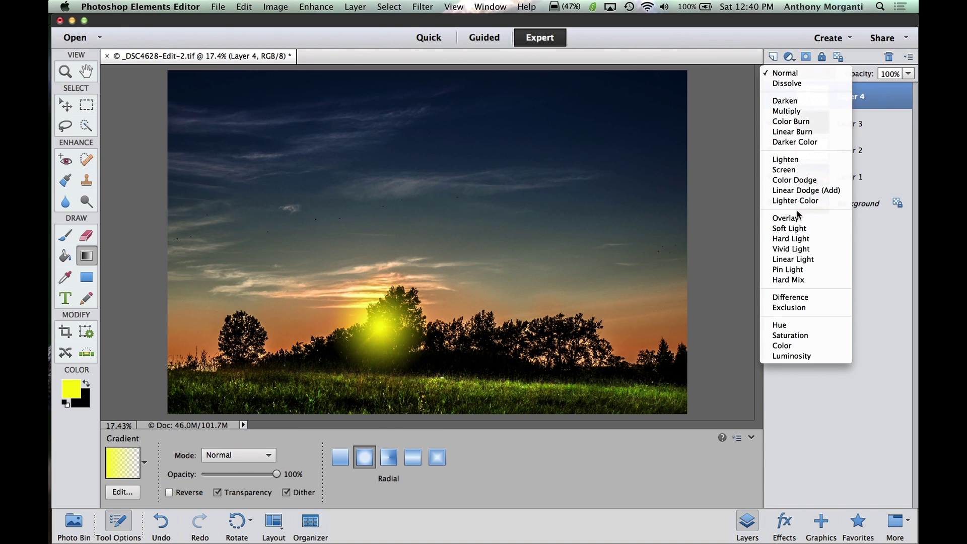
pyautogui.click(796, 228)
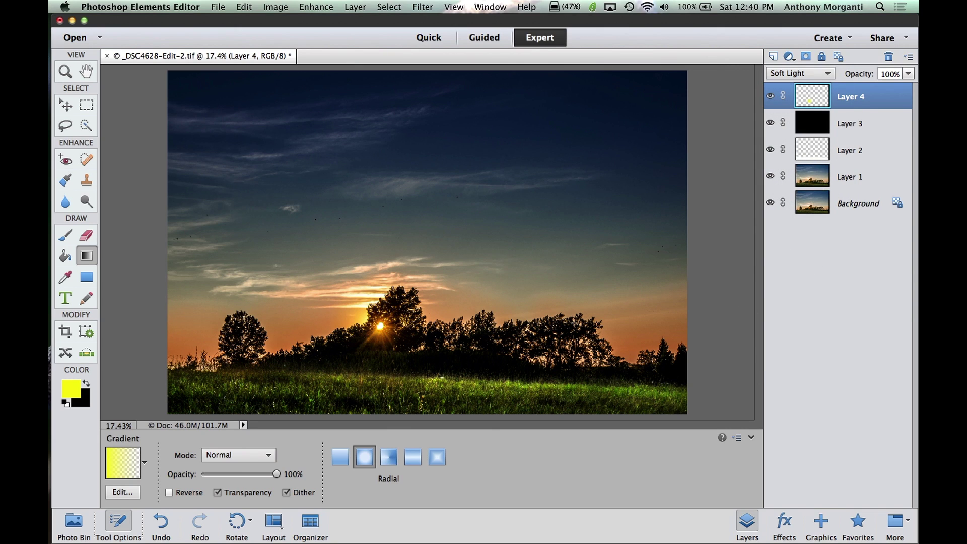
# Toggle the glow layer on and off to compare, then delete the earlier gradient layer.
pyautogui.click(769, 97)
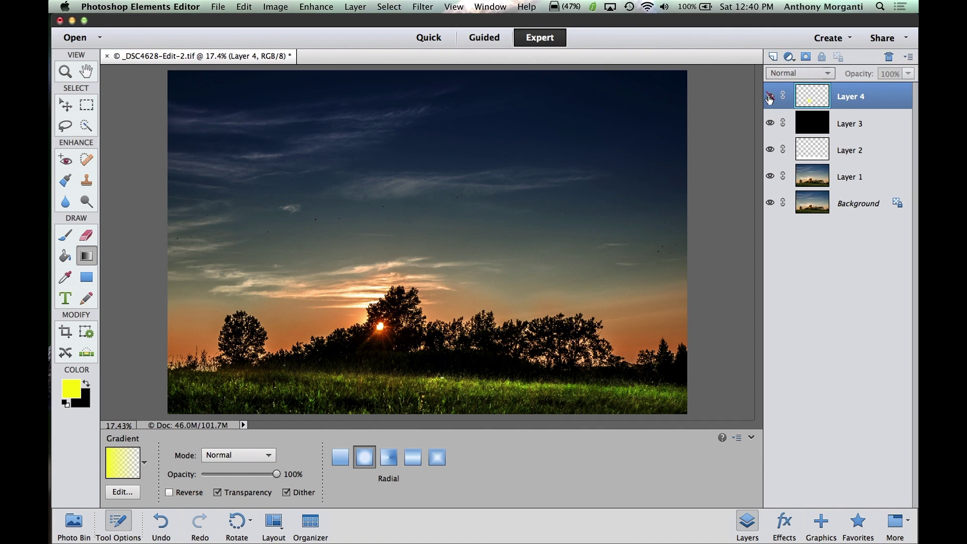
pyautogui.click(770, 97)
pyautogui.click(769, 97)
pyautogui.click(770, 98)
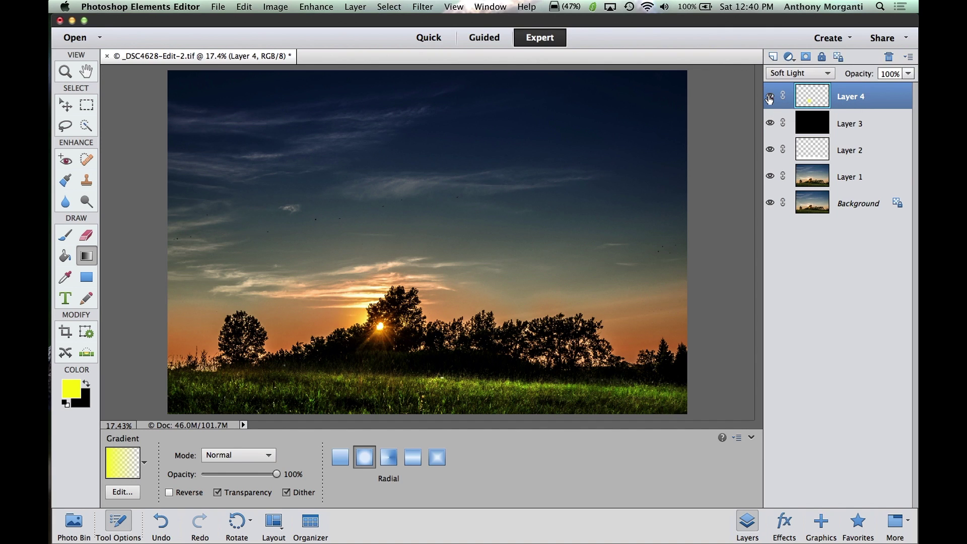
pyautogui.click(770, 97)
pyautogui.click(770, 97)
pyautogui.moveTo(883, 94); pyautogui.dragTo(889, 59)
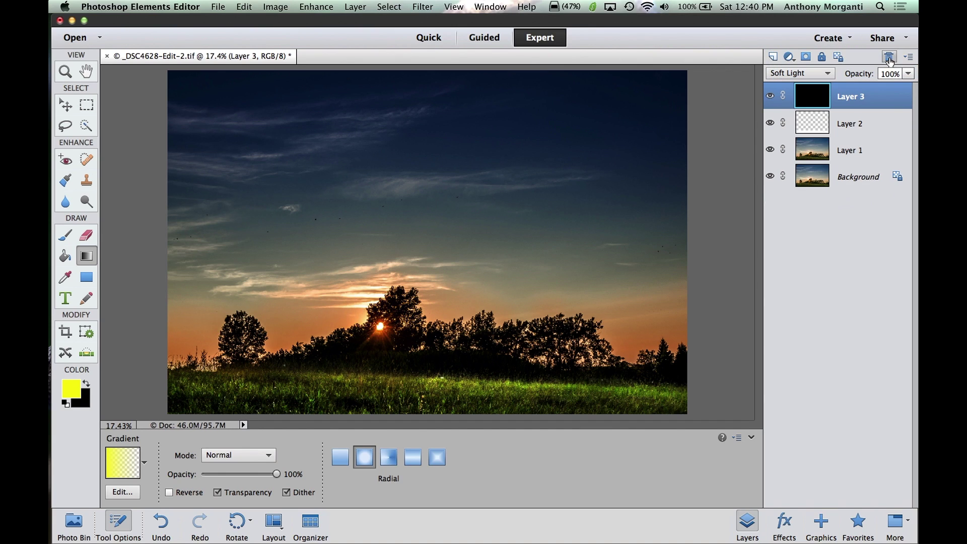
# Add Layer 4 with a yellow radial glow spread outward from the sun, blended in Soft Light.
pyautogui.click(772, 57)
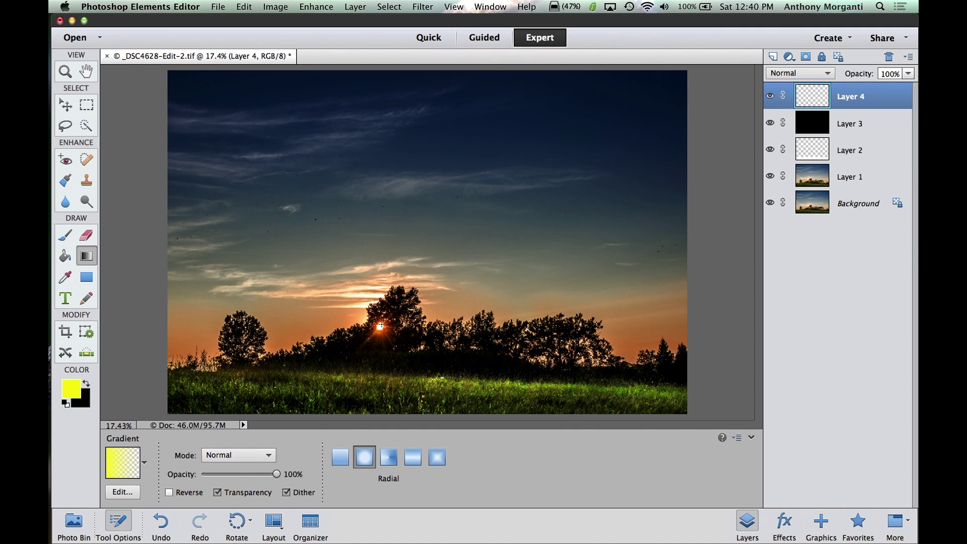
pyautogui.moveTo(380, 326); pyautogui.dragTo(379, 224)
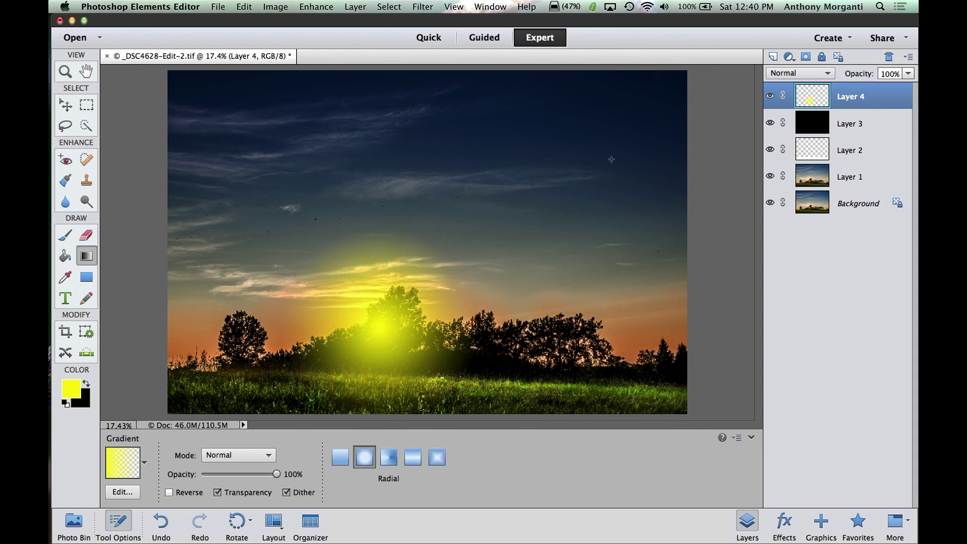
pyautogui.click(812, 74)
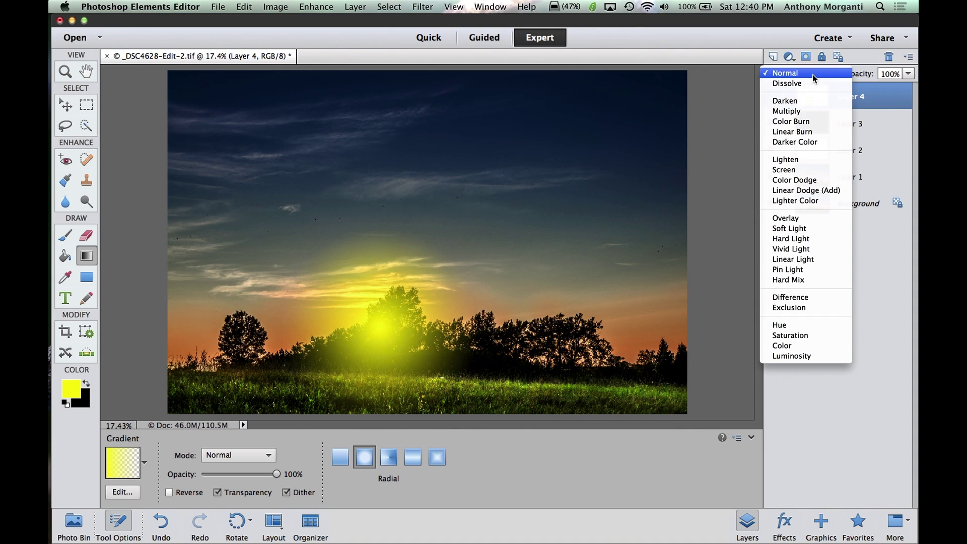
pyautogui.click(788, 228)
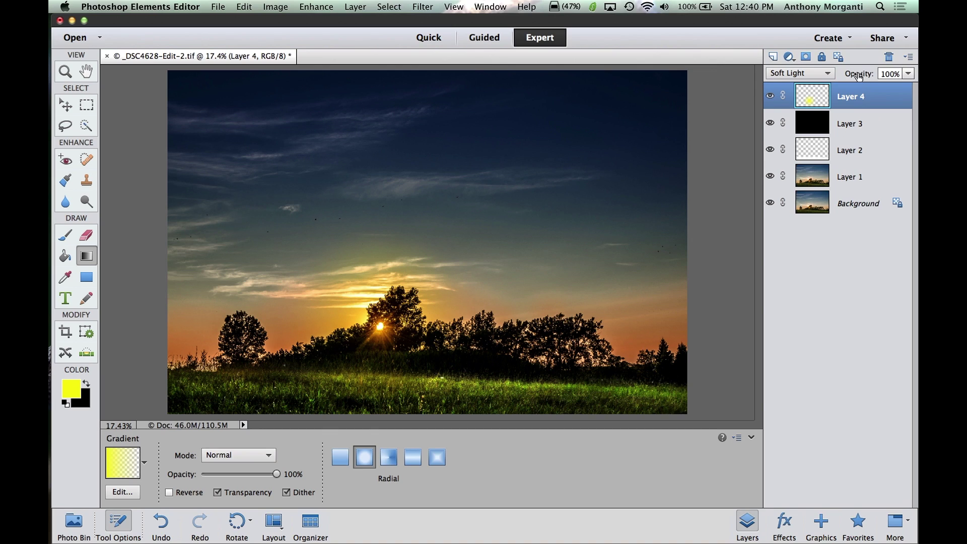
# Lower Layer 4's glow opacity to 42%, then hide and reshow it for a before/after comparison.
pyautogui.click(909, 75)
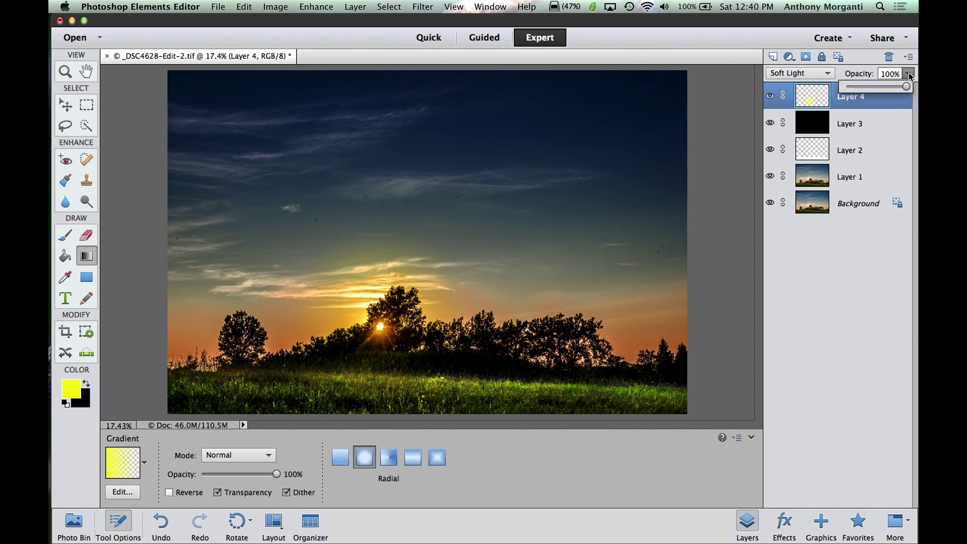
pyautogui.moveTo(907, 88); pyautogui.dragTo(872, 87)
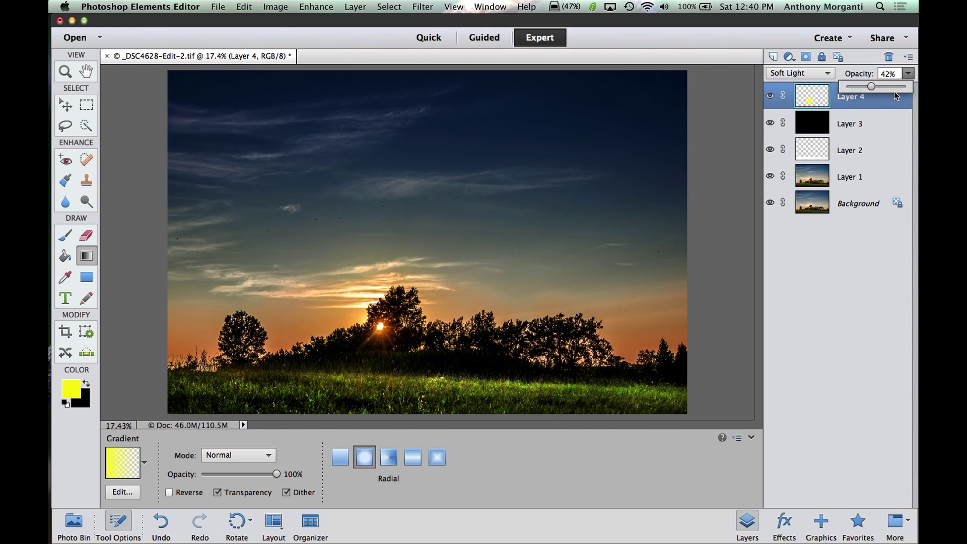
pyautogui.click(906, 75)
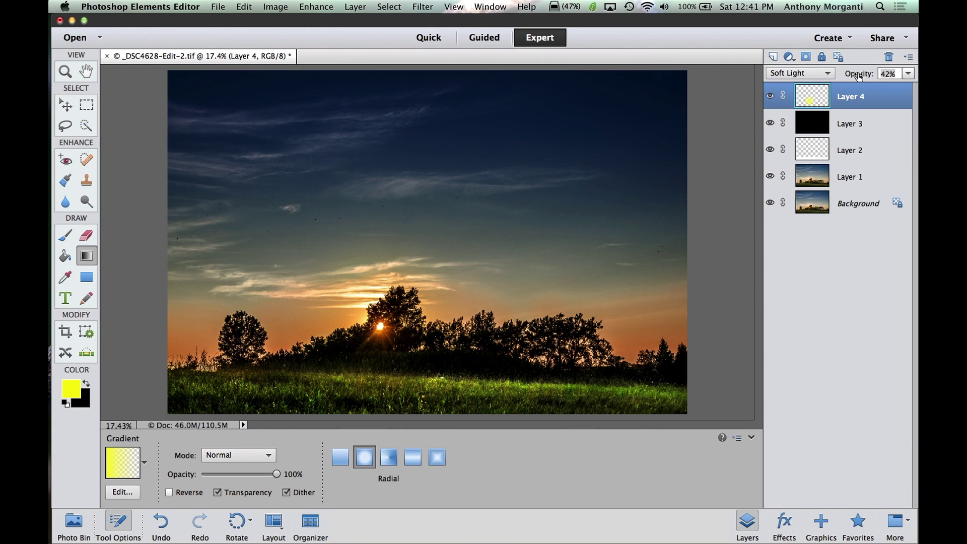
pyautogui.click(858, 75)
pyautogui.moveTo(858, 74)
pyautogui.mouseDown()
pyautogui.moveTo(887, 72)
pyautogui.moveTo(861, 72)
pyautogui.mouseUp()
pyautogui.click(771, 96)
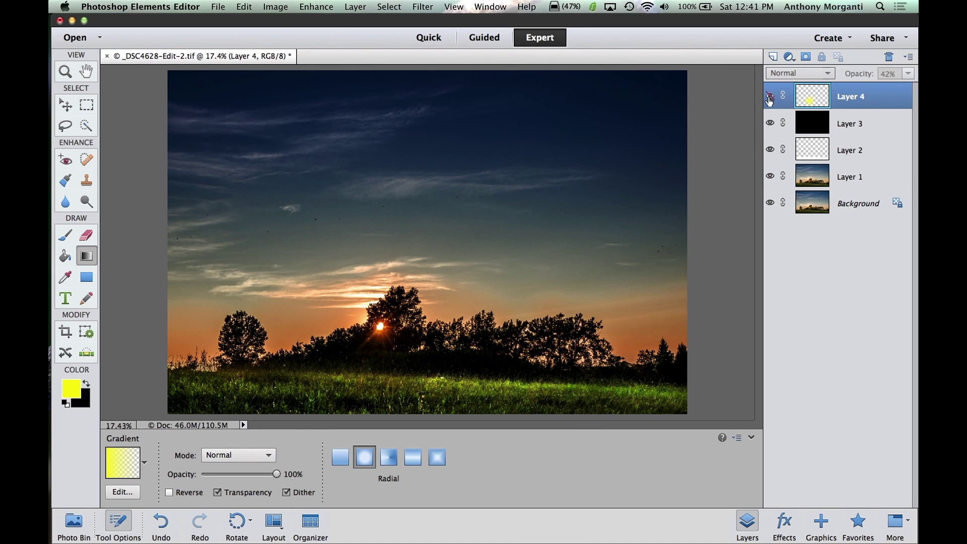
pyautogui.hotkey('alt', 'shift', 'f')
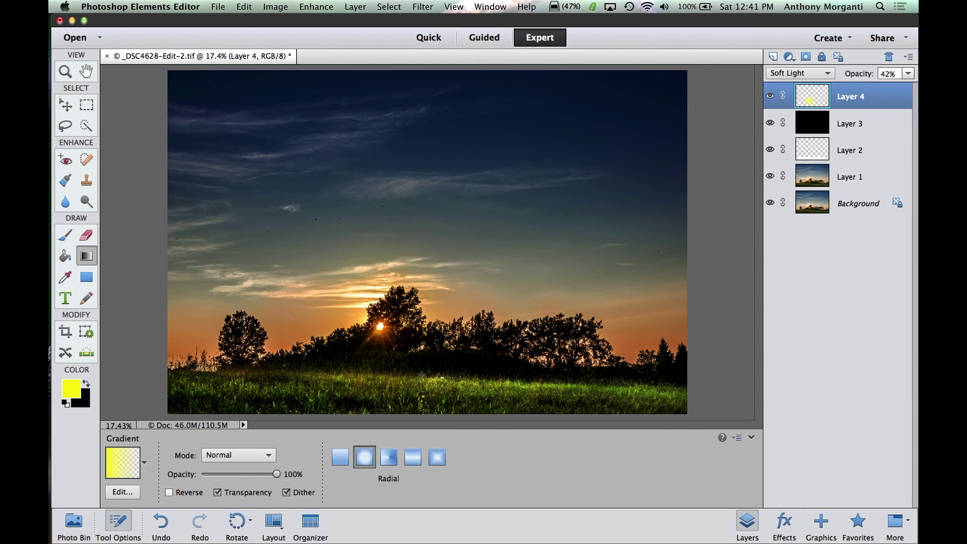
# Try Hard Light and Vivid Light on the glow layer, leaving it in Pin Light.
pyautogui.click(822, 74)
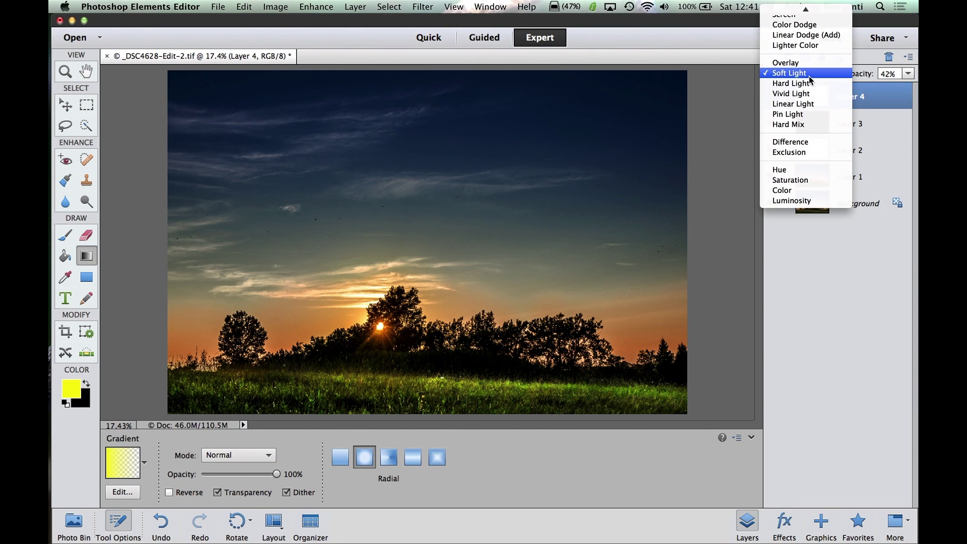
pyautogui.click(808, 83)
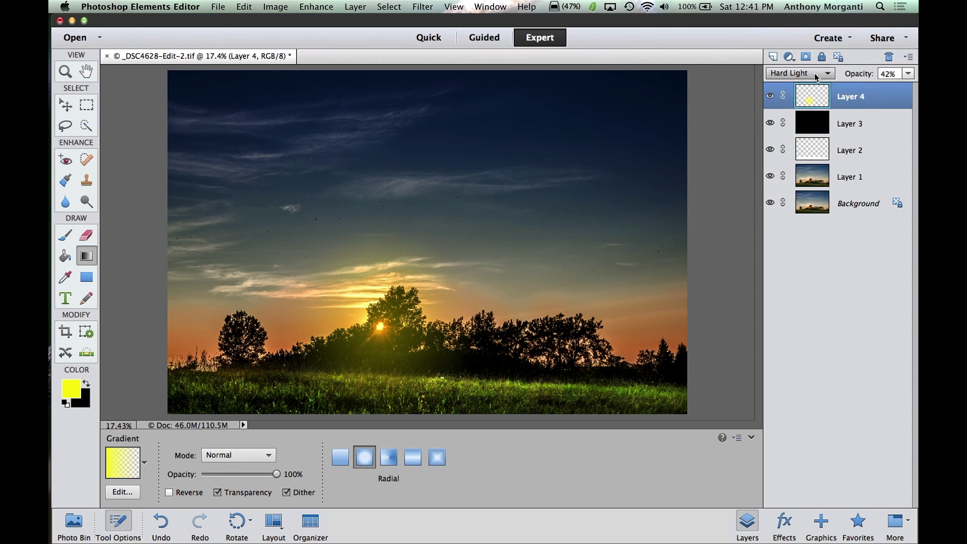
pyautogui.click(814, 73)
pyautogui.click(819, 83)
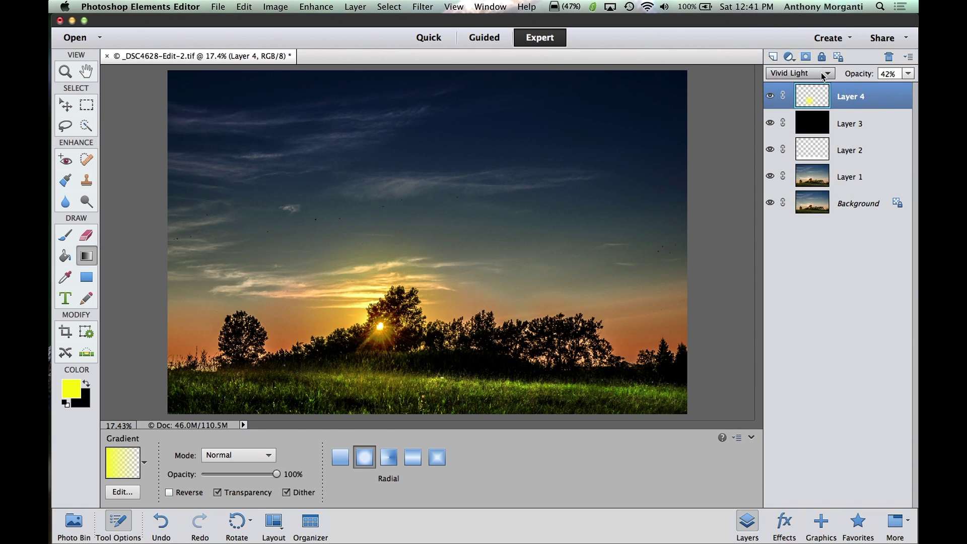
pyautogui.click(821, 72)
pyautogui.click(814, 92)
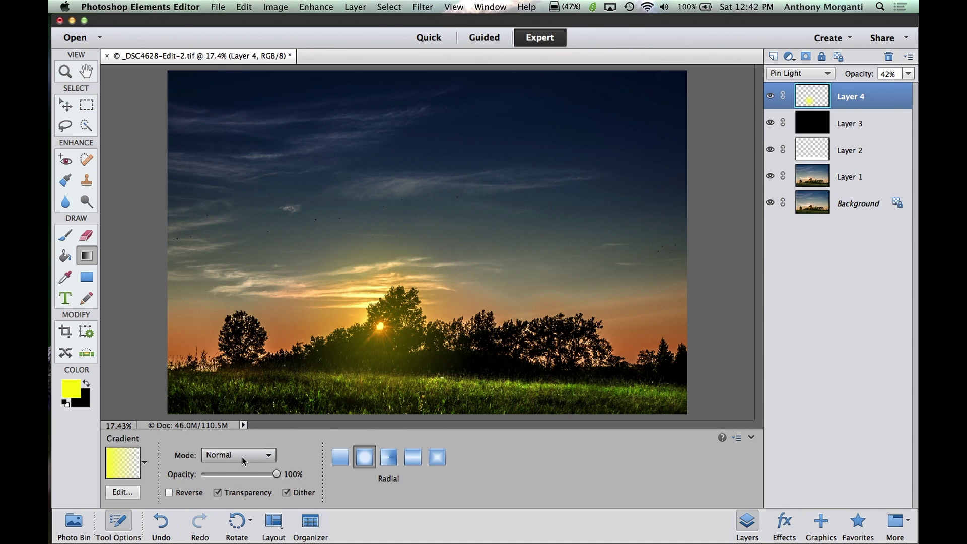
pyautogui.click(65, 235)
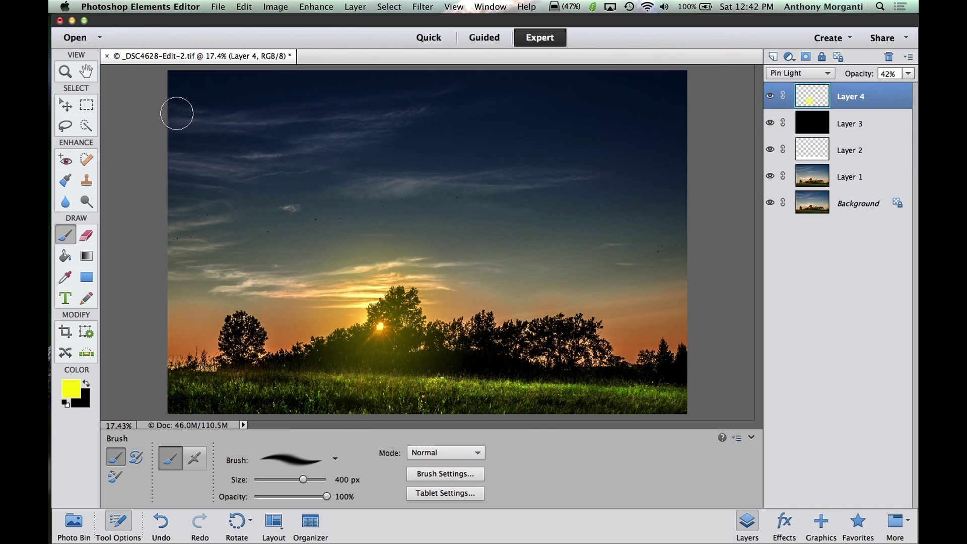
# Cycle the glow layer through Hard Mix, Difference, Exclusion, Hue, Dissolve, Screen and Color Dodge, ending on Overlay.
pyautogui.click(65, 71)
pyautogui.click(87, 71)
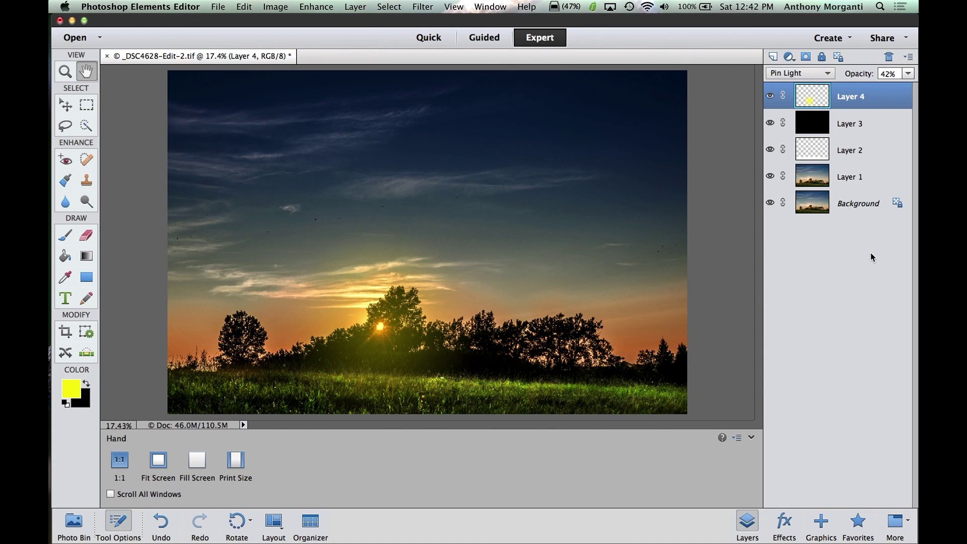
pyautogui.hotkey('shift', '+')
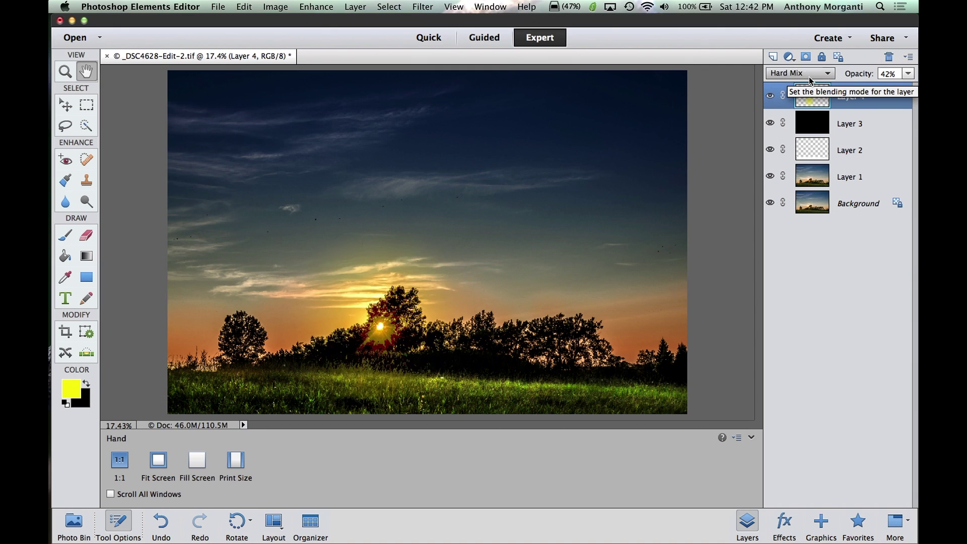
pyautogui.hotkey('shift', '+')
pyautogui.hotkey('shift', '+')
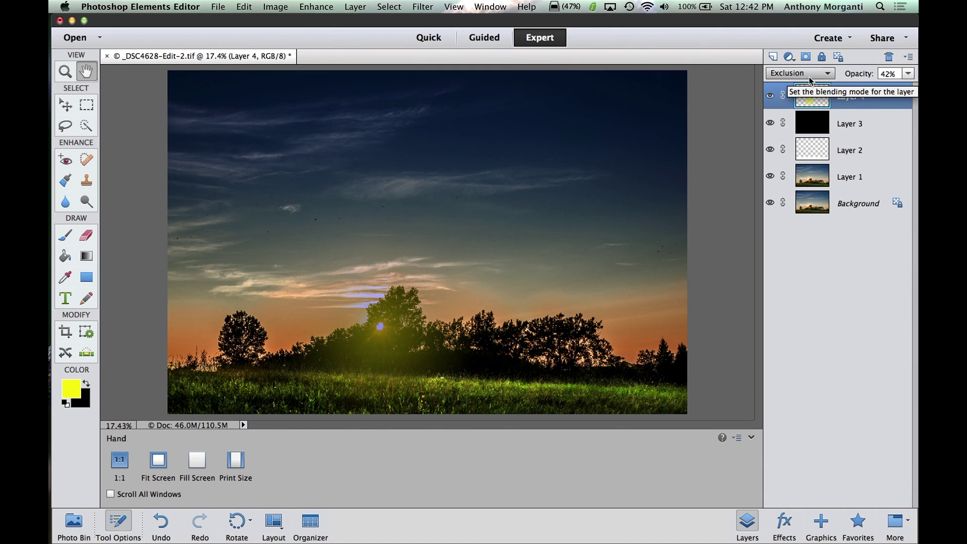
pyautogui.hotkey('shift', '+')
pyautogui.hotkey('shift', '+')
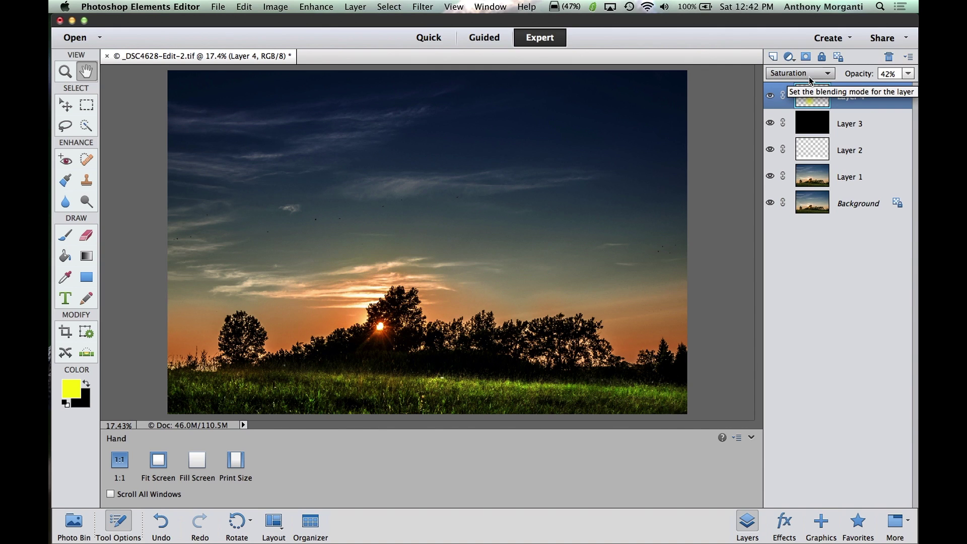
pyautogui.hotkey('shift', '-')
pyautogui.hotkey('shift', '-')
pyautogui.hotkey('shift', '+')
pyautogui.hotkey('shift', '+')
pyautogui.hotkey('shift', '+')
pyautogui.hotkey('shift', '+')
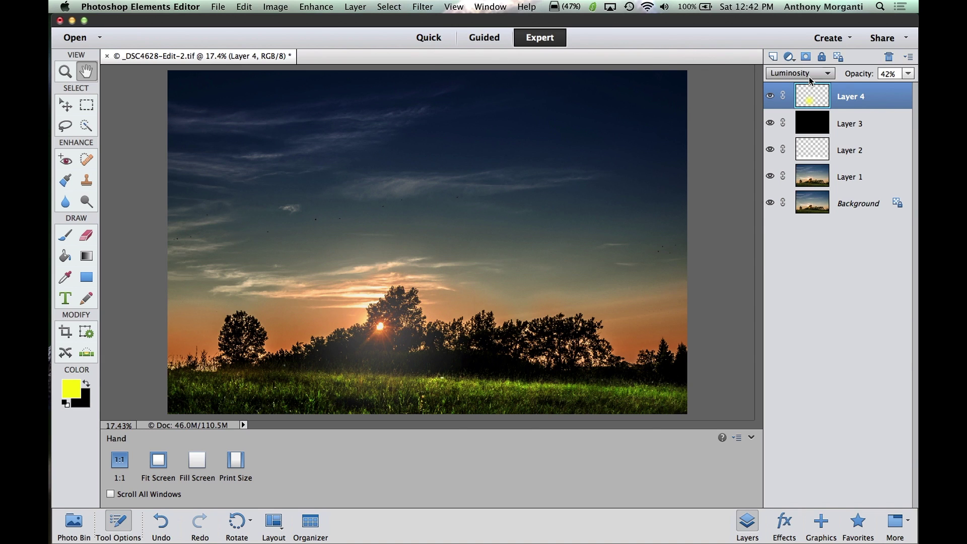
pyautogui.hotkey('shift', '+')
pyautogui.hotkey('shift', '+')
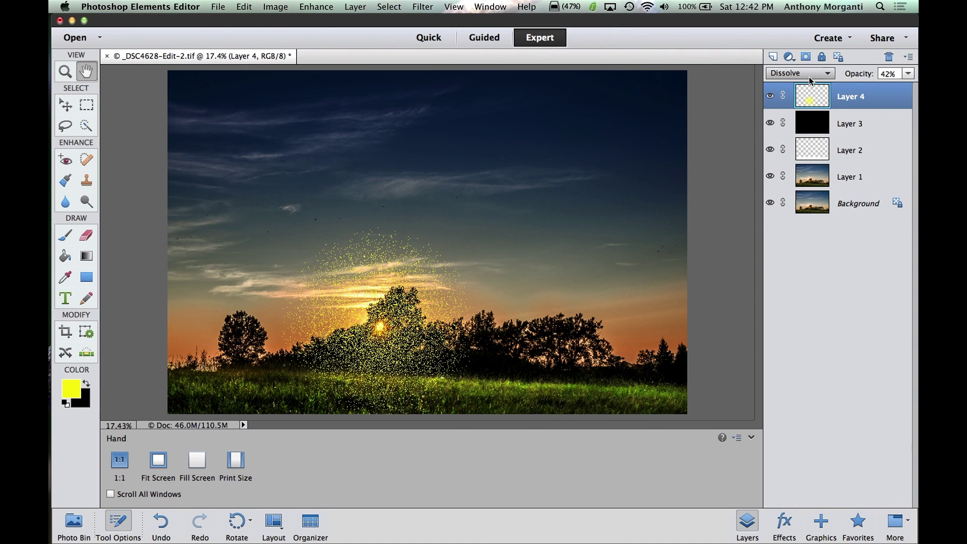
pyautogui.hotkey('shift', '+')
pyautogui.hotkey('shift', '+')
pyautogui.hotkey('shift', '+')
pyautogui.hotkey('shift', '+')
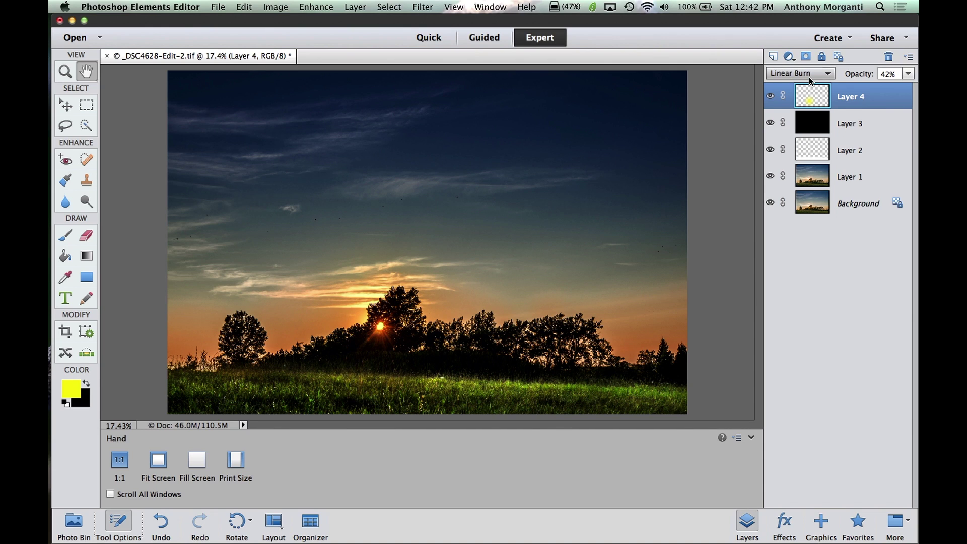
pyautogui.hotkey('shift', '+')
pyautogui.hotkey('shift', '+')
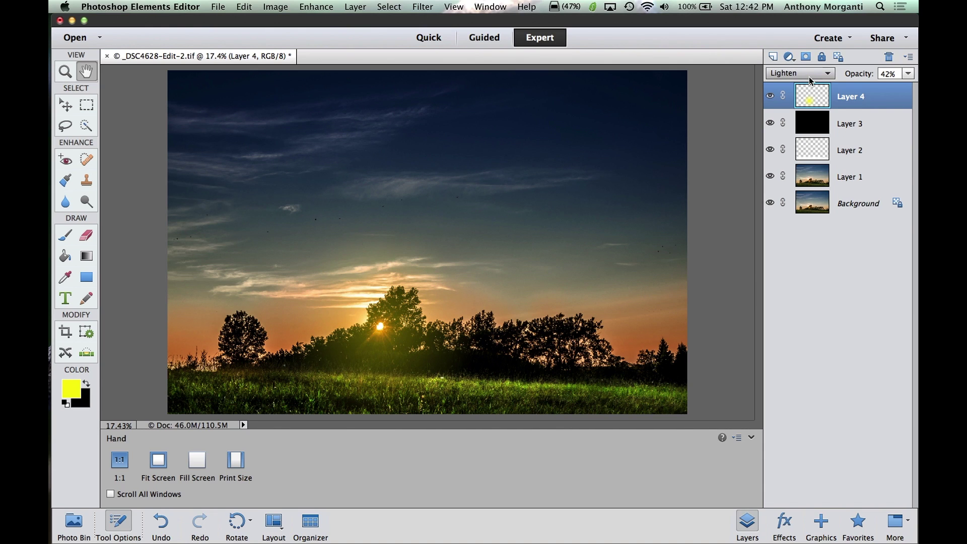
pyautogui.hotkey('shift', '+')
pyautogui.hotkey('shift', '+')
pyautogui.hotkey('shift', '+')
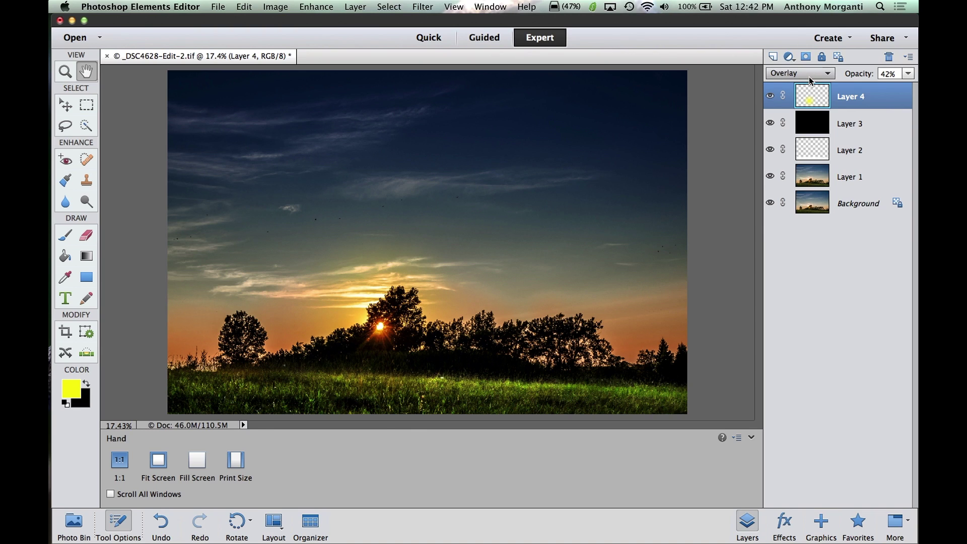
pyautogui.hotkey('shift', '+')
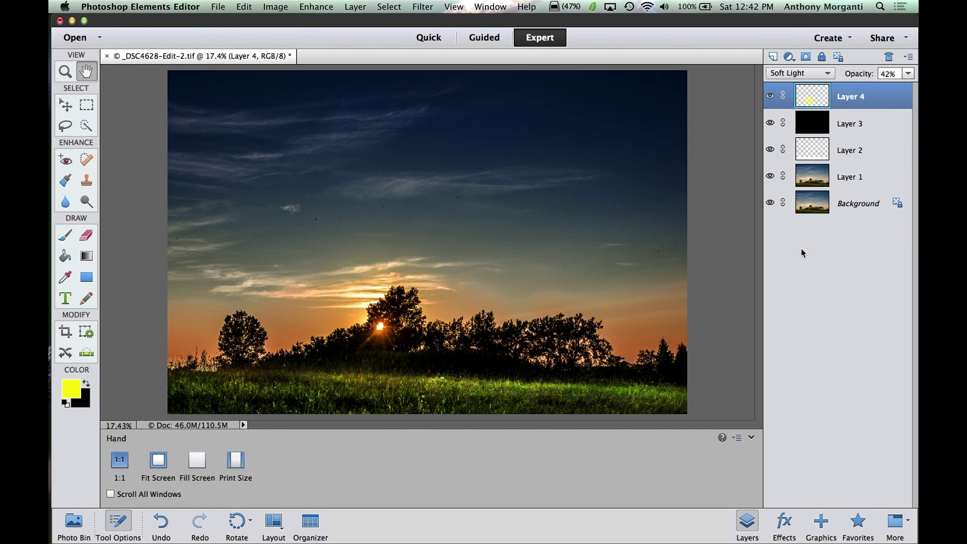